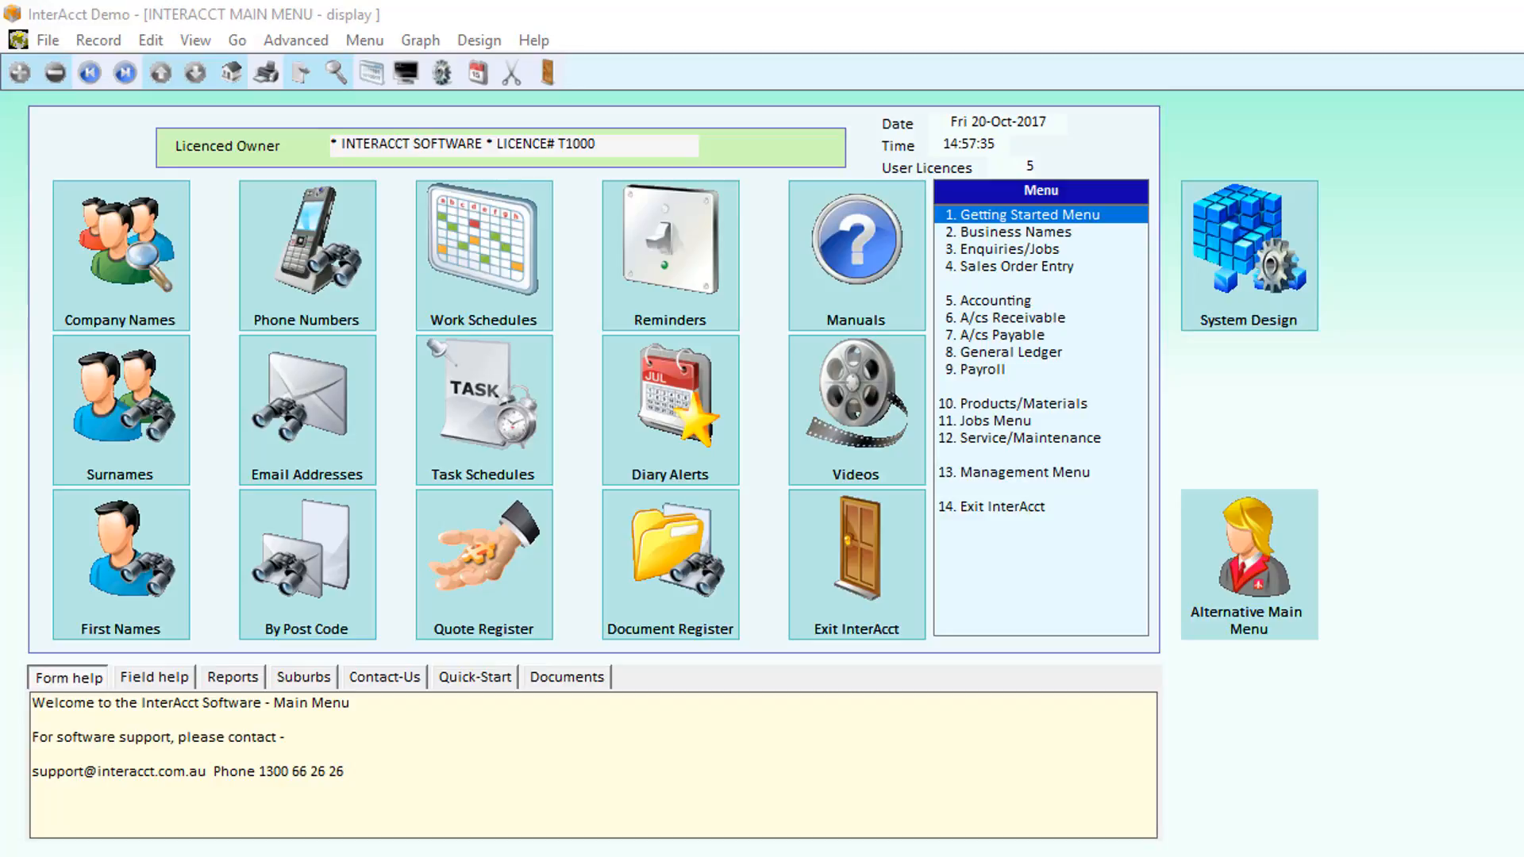
- Open the Business Names database and display the ABC Insurance Company record
{"action": "double_click", "coordinate": [990, 232]}
{"action": "key", "text": "Return"}
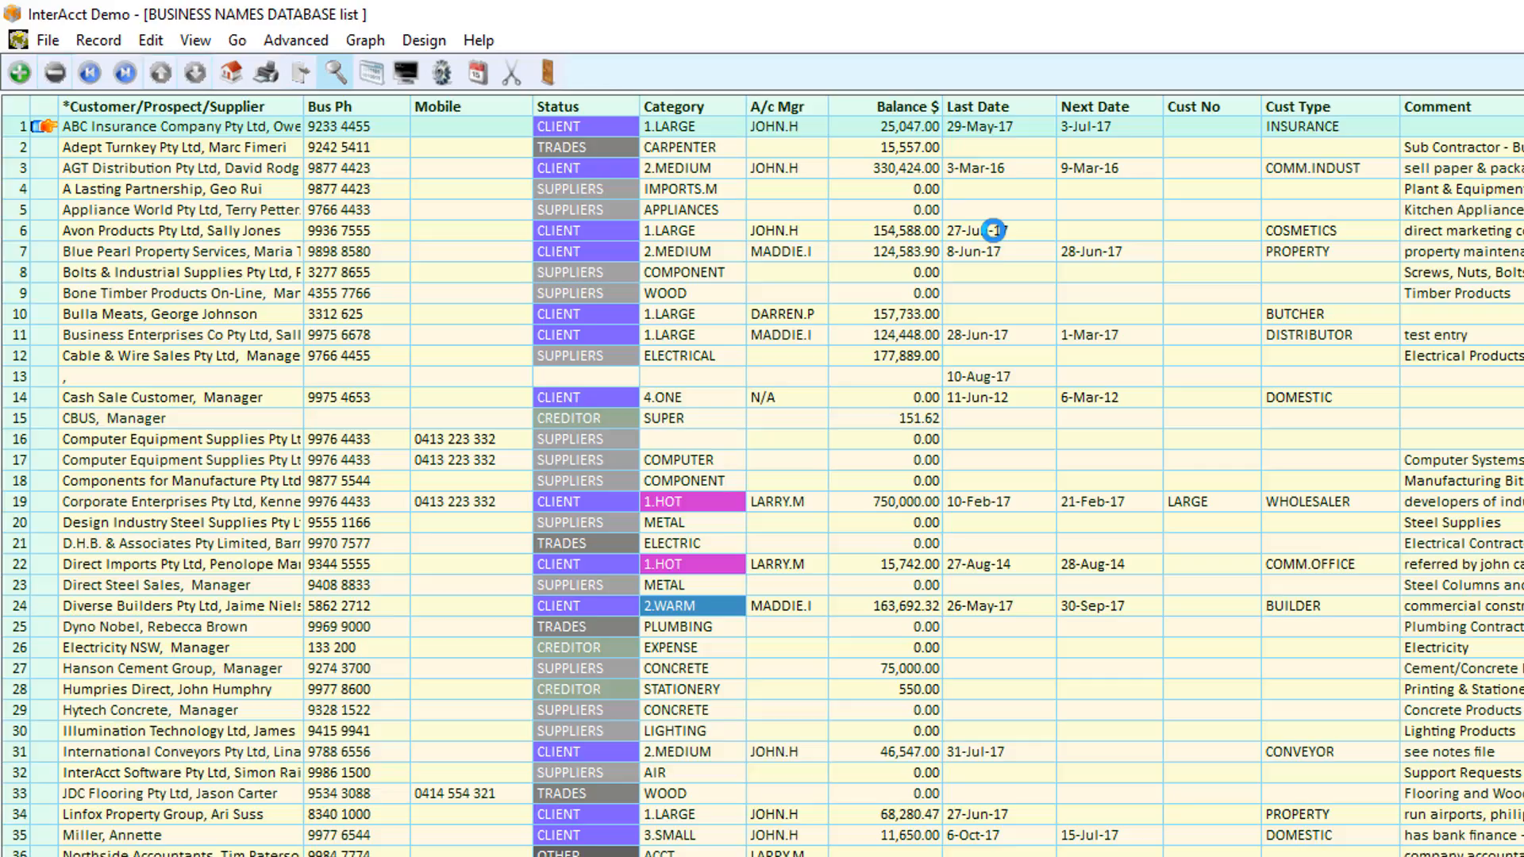
{"action": "key", "text": "Return"}
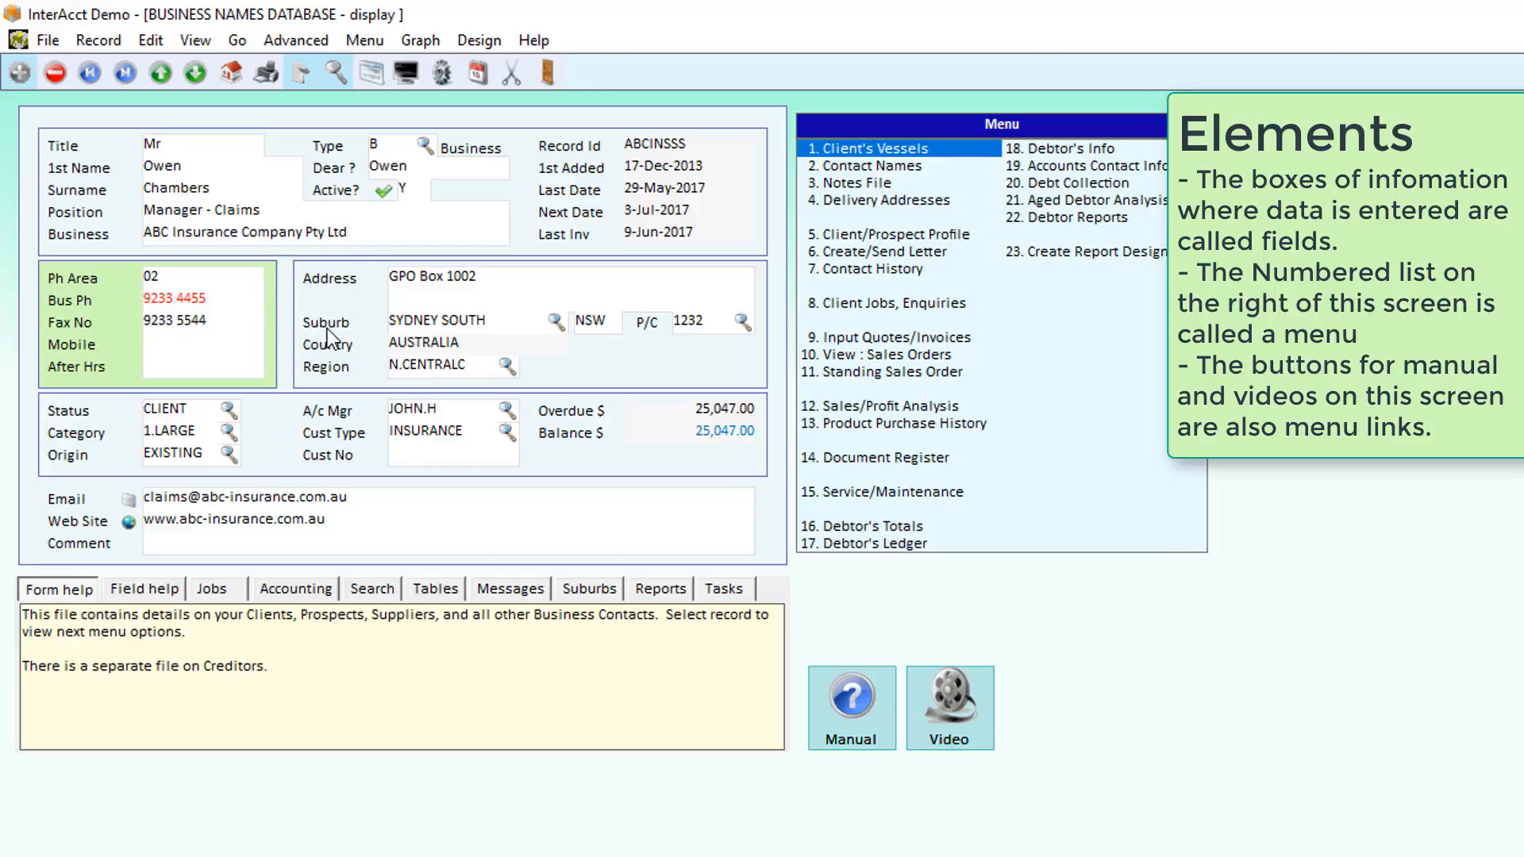
- Switch to screen design mode and move the Cust No field beside the menu
{"action": "left_click", "coordinate": [443, 74]}
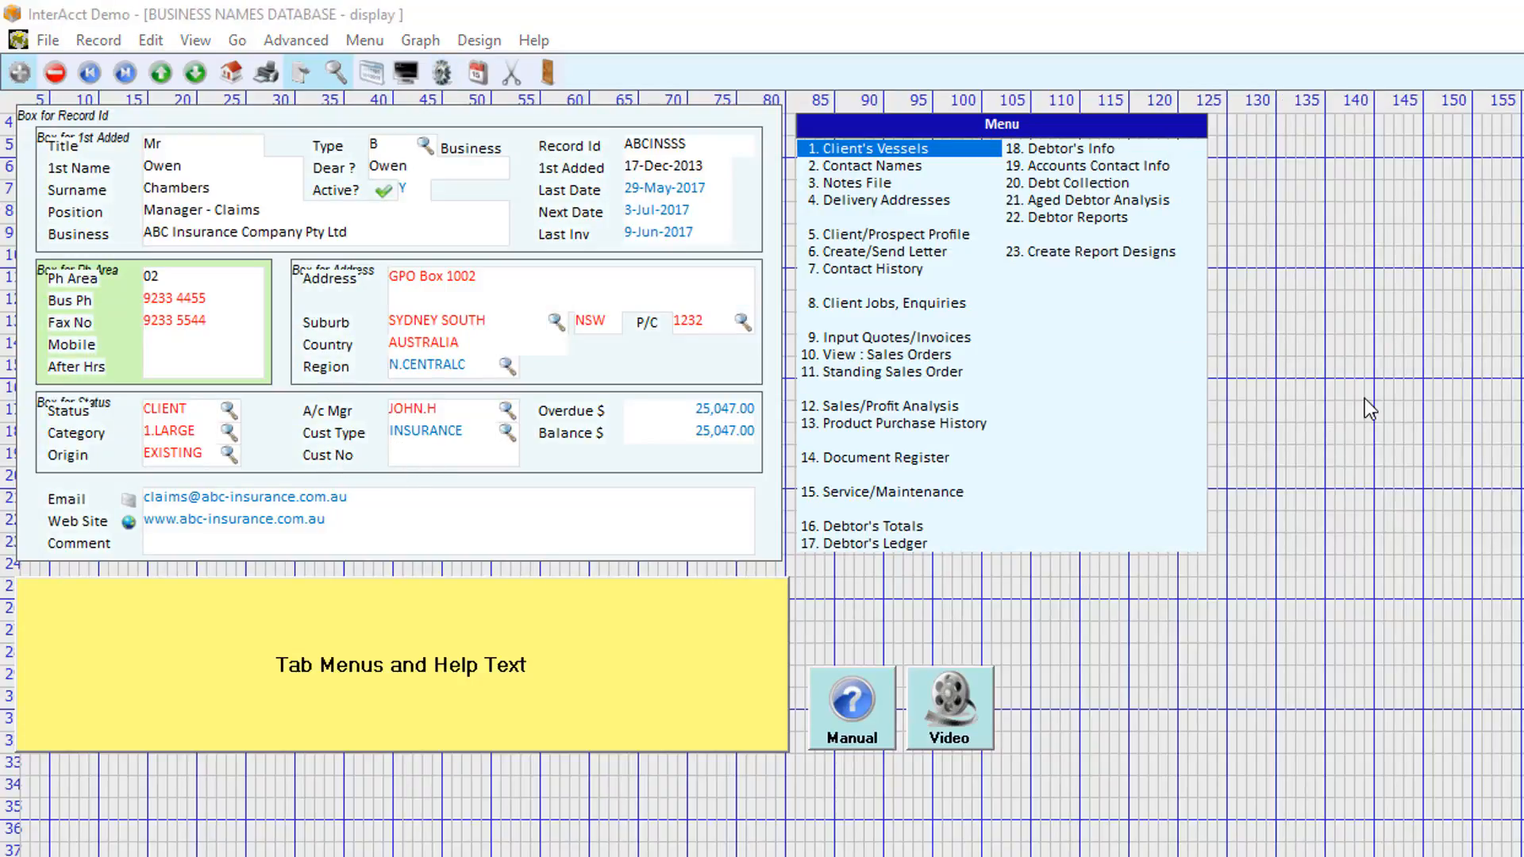
{"action": "left_click_drag", "start_coordinate": [333, 454], "coordinate": [1364, 398]}
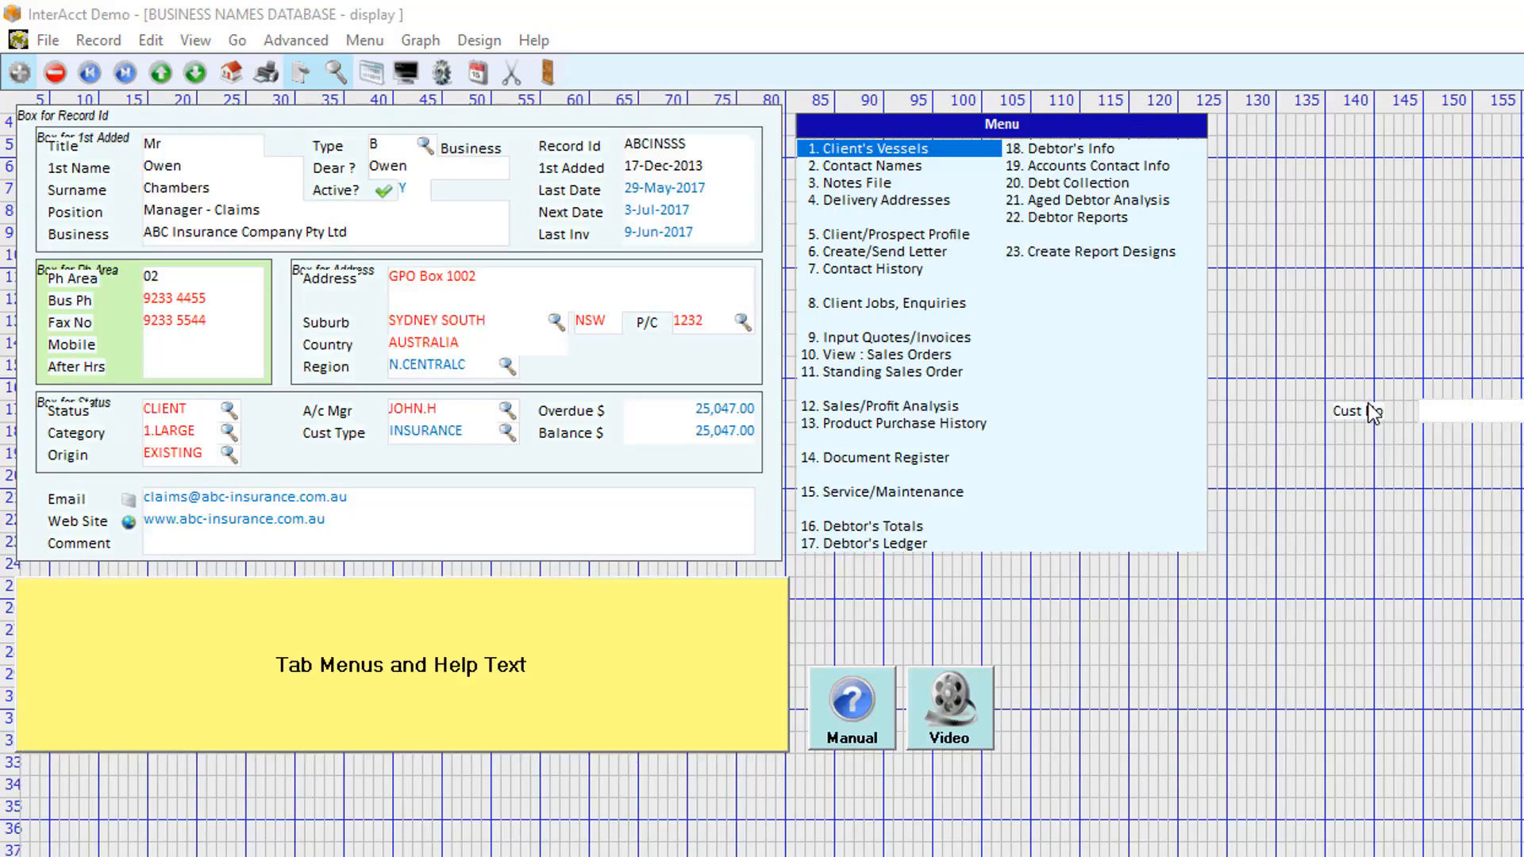
{"action": "left_click", "coordinate": [874, 576]}
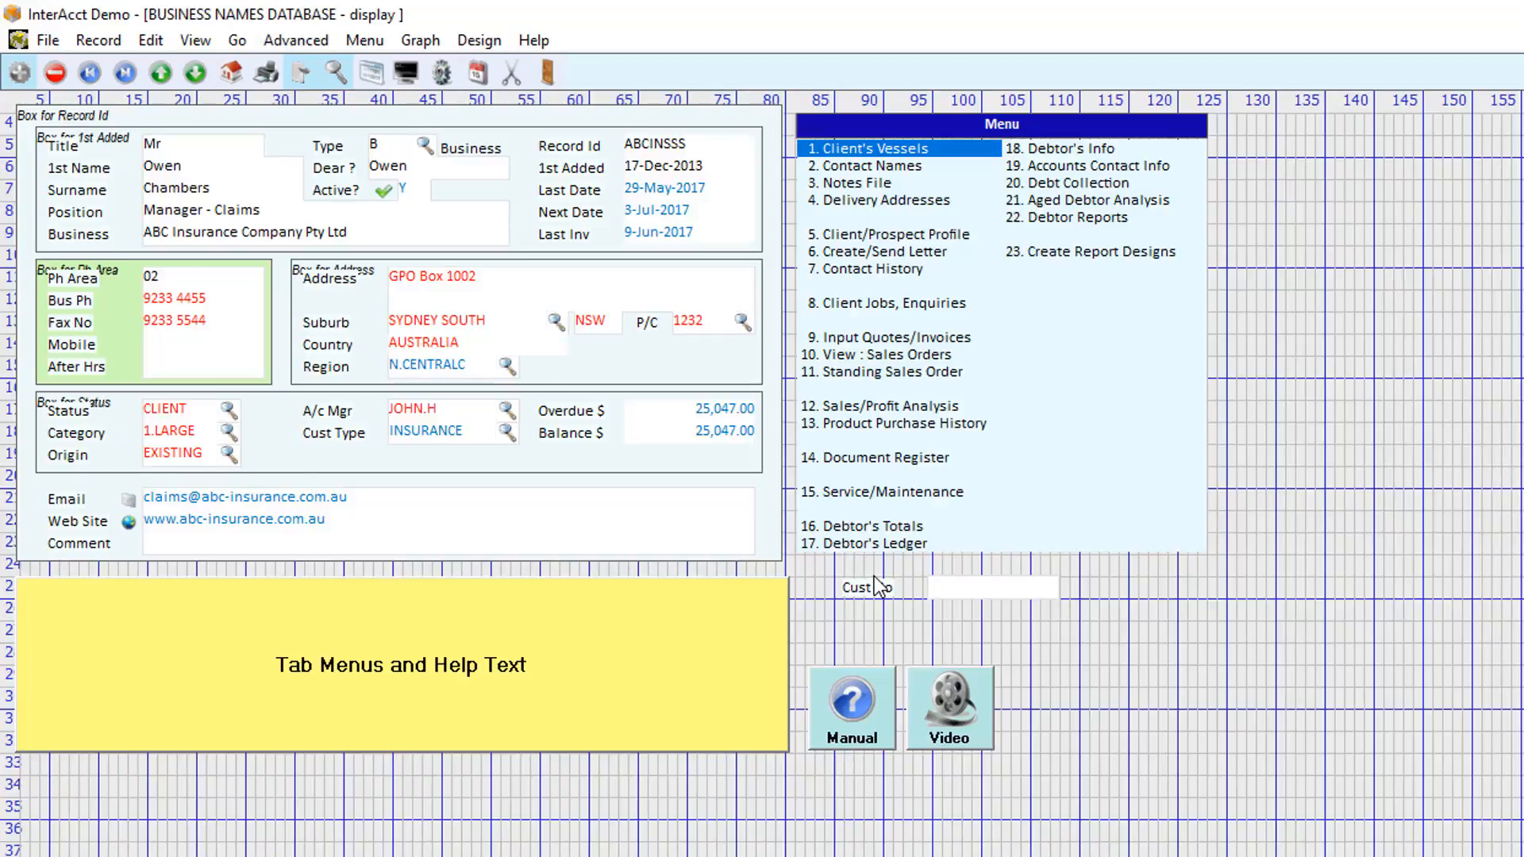
- Put the Cust No field back, try widening its display to 18 and refresh the design
{"action": "left_click", "coordinate": [316, 454]}
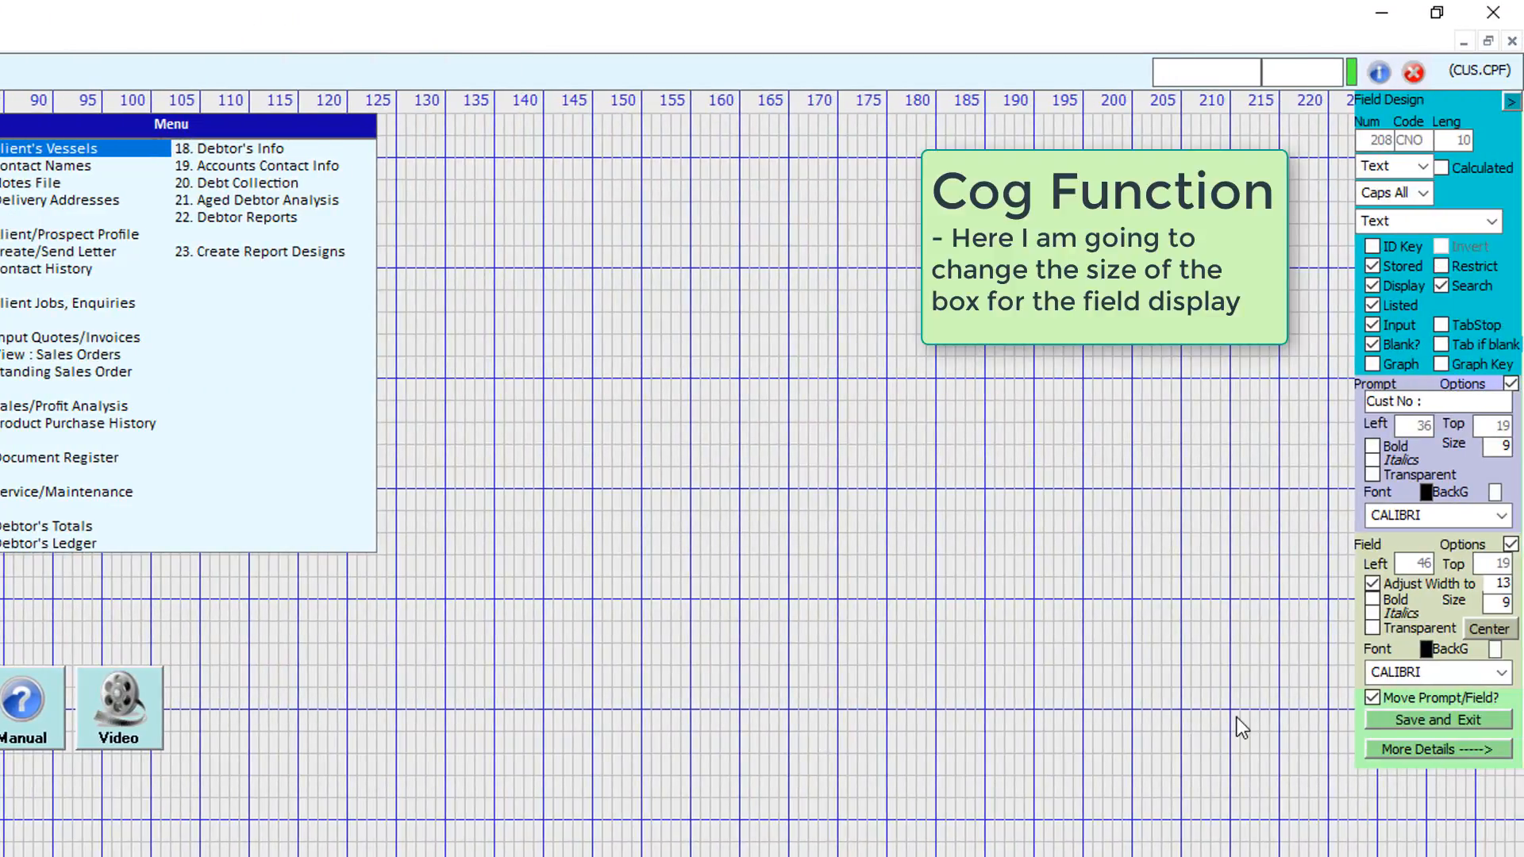
{"action": "double_click", "coordinate": [1502, 583]}
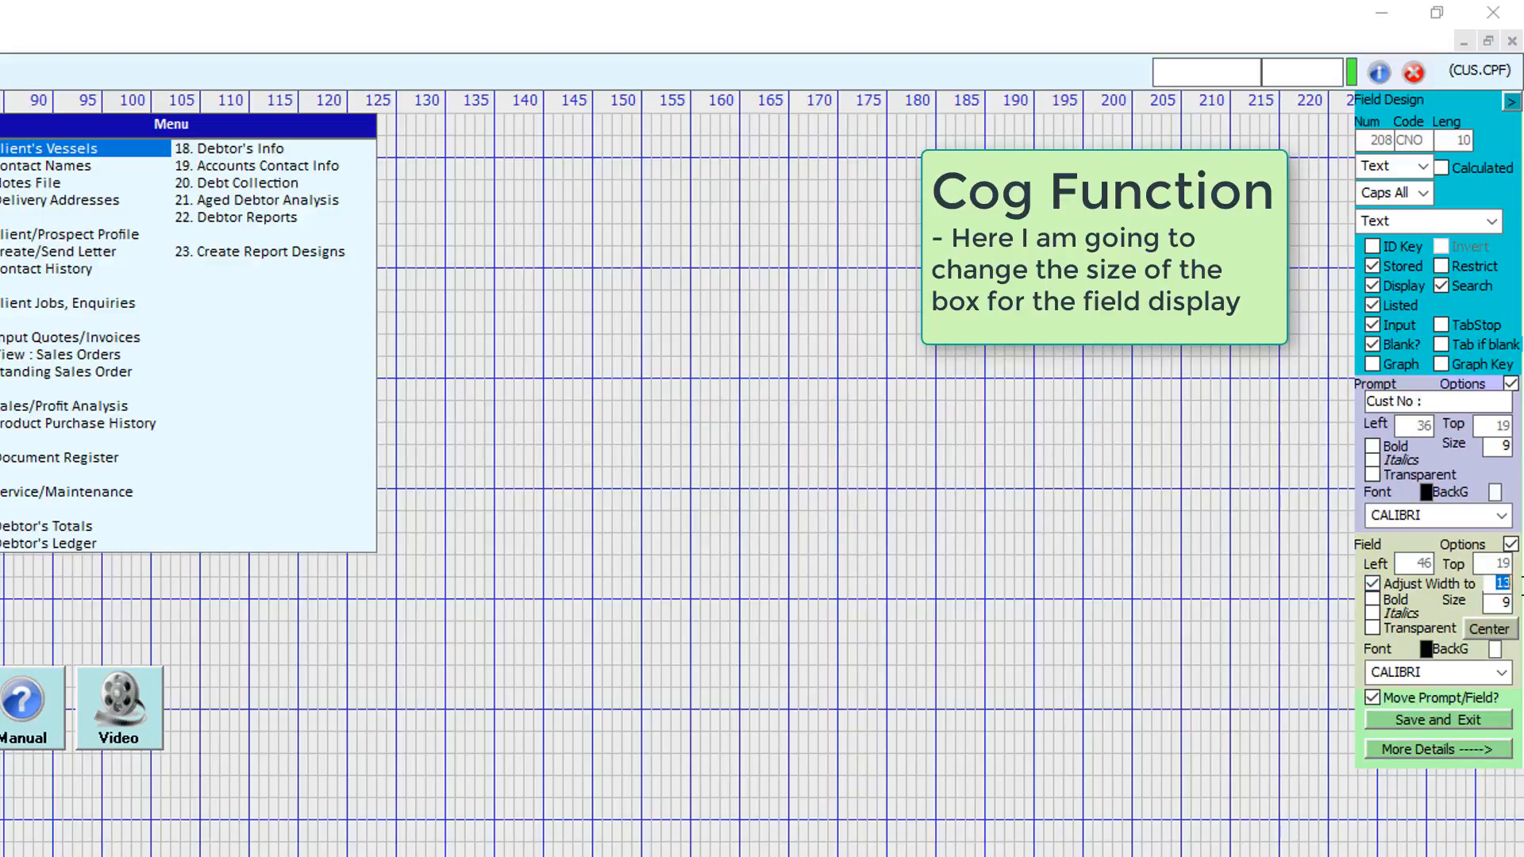
{"action": "type", "text": "18"}
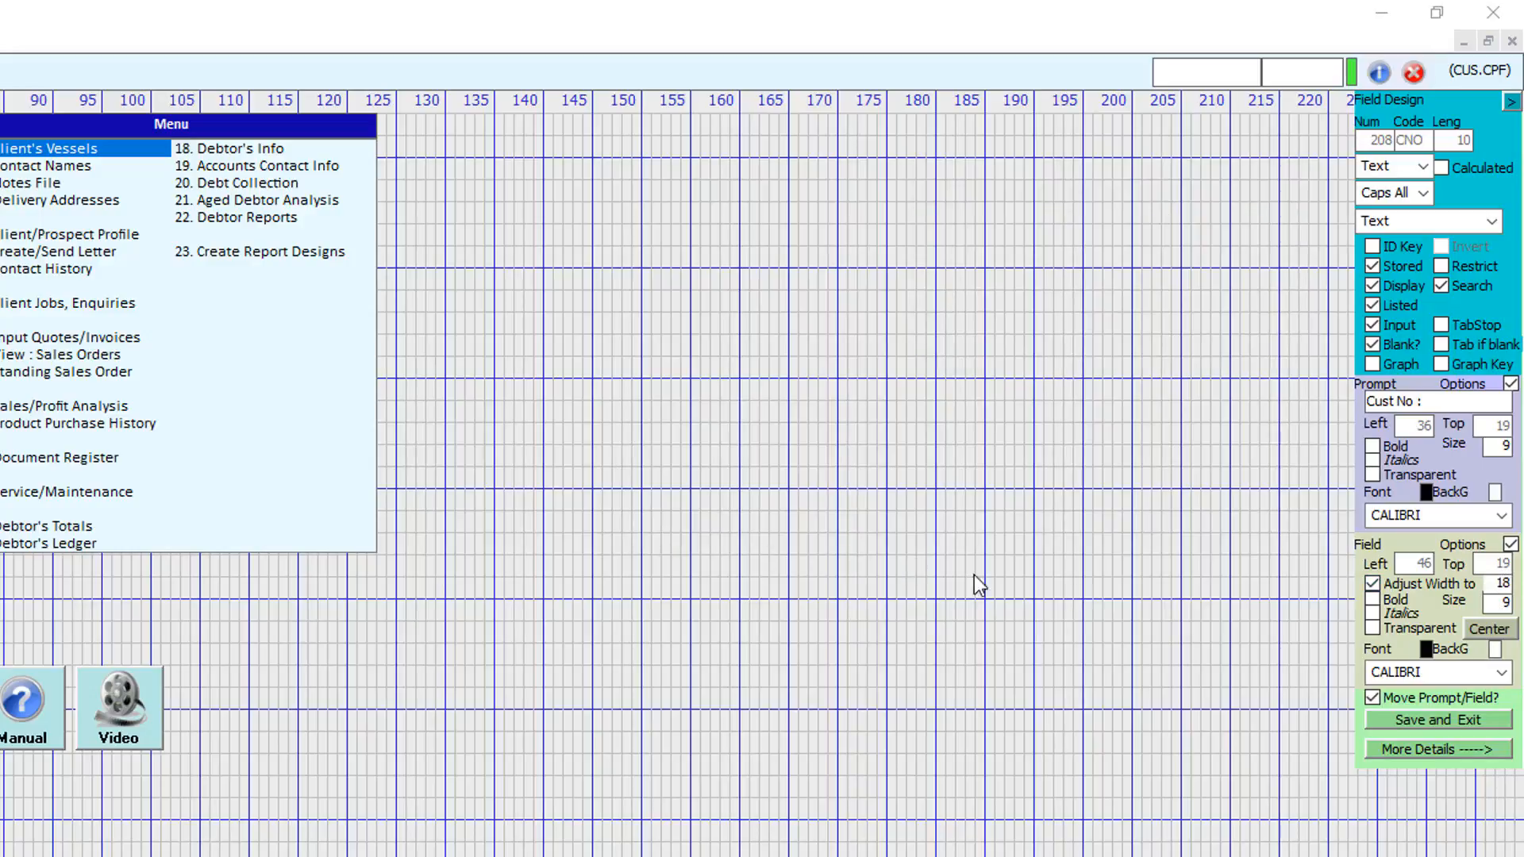
{"action": "key", "text": "F5"}
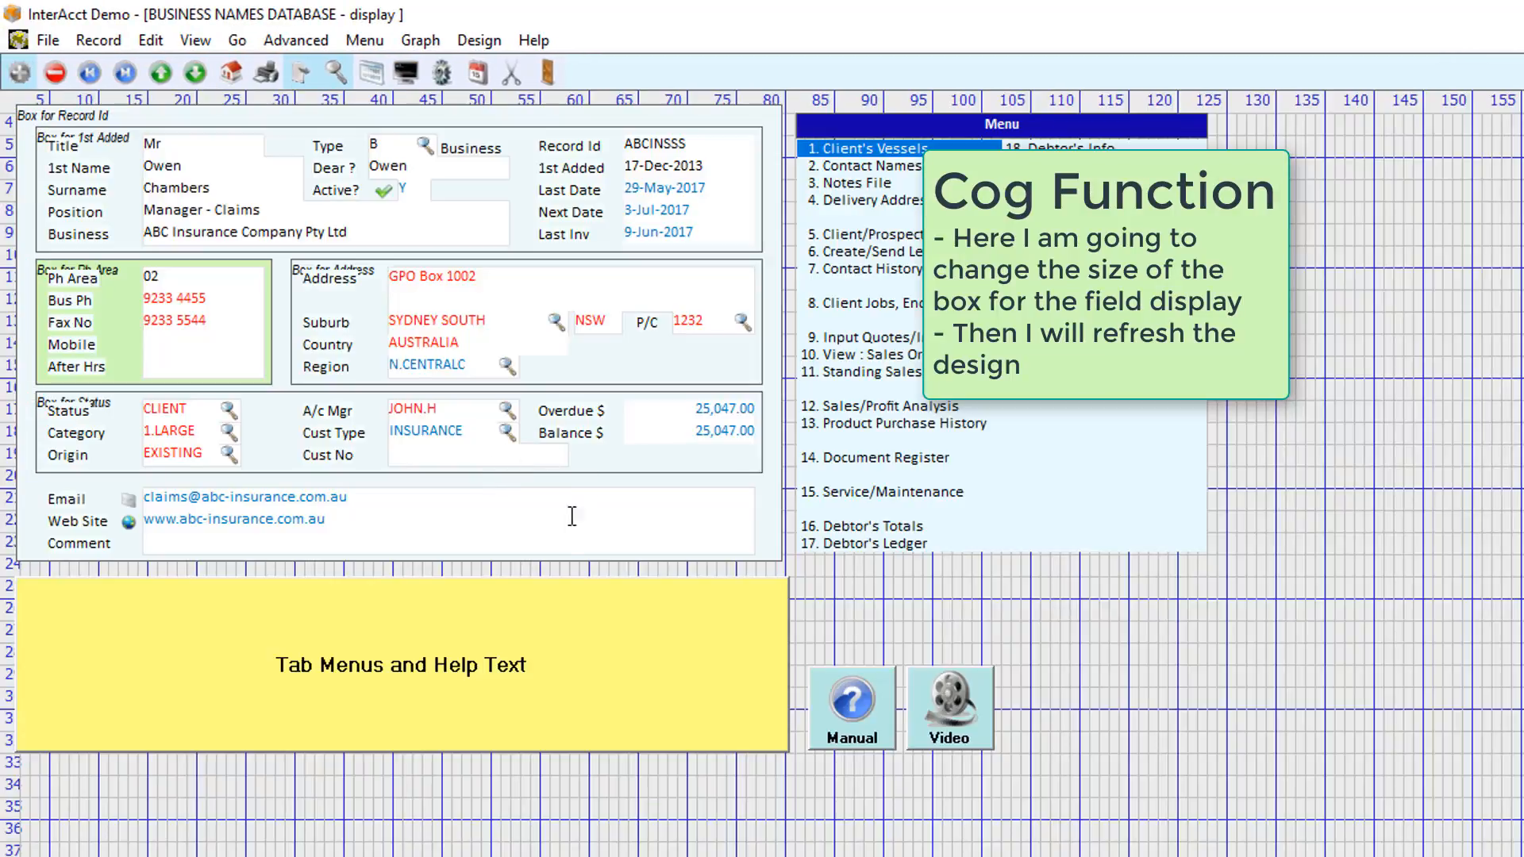
{"action": "key", "text": "Escape"}
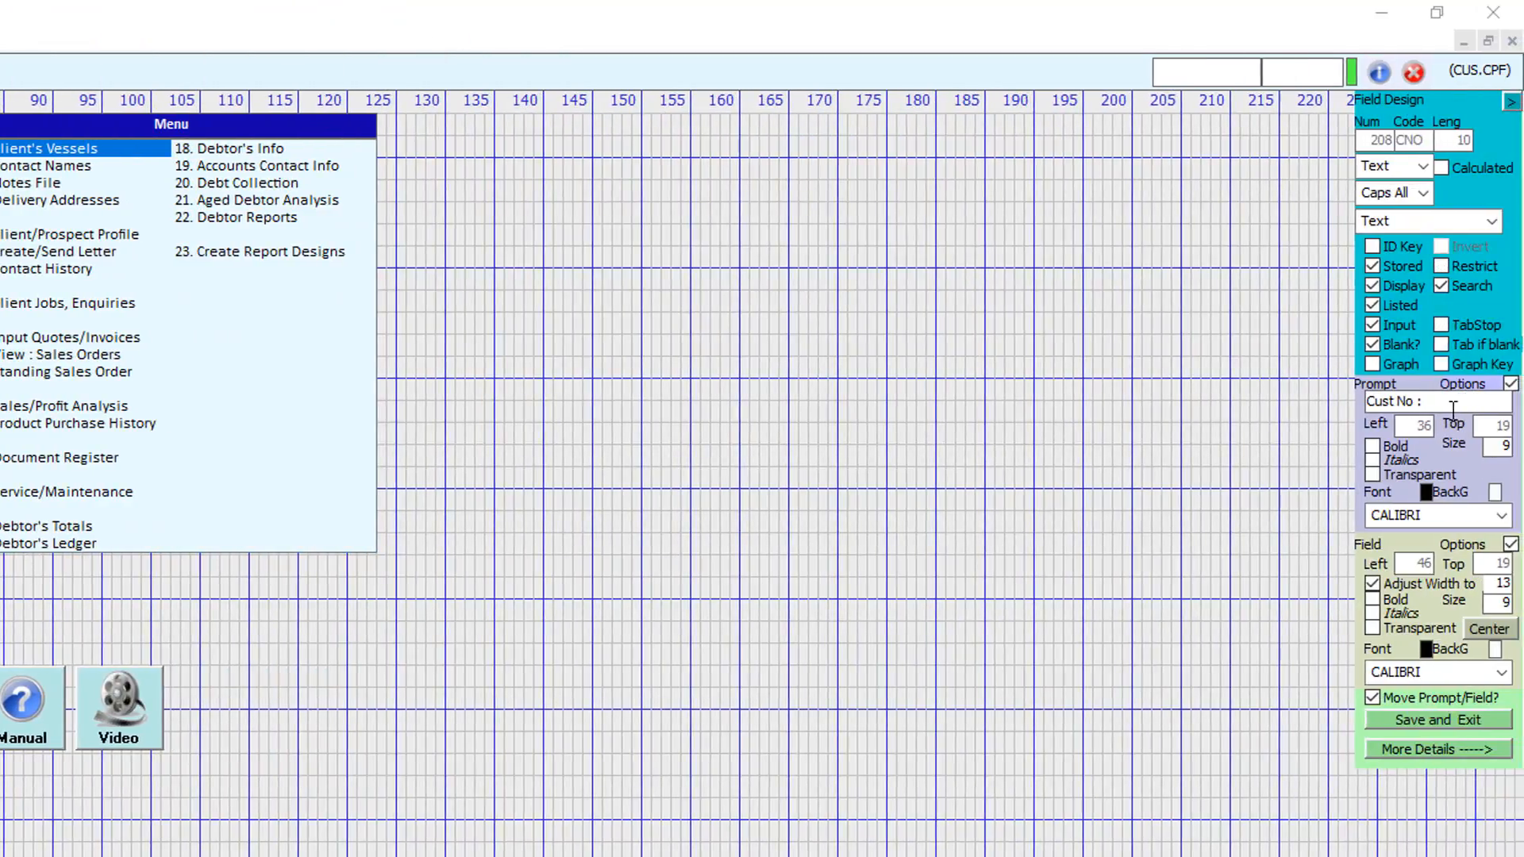
- Rename the Cust No field's prompt to "Customer #" and save the field design
{"action": "left_click", "coordinate": [1461, 403]}
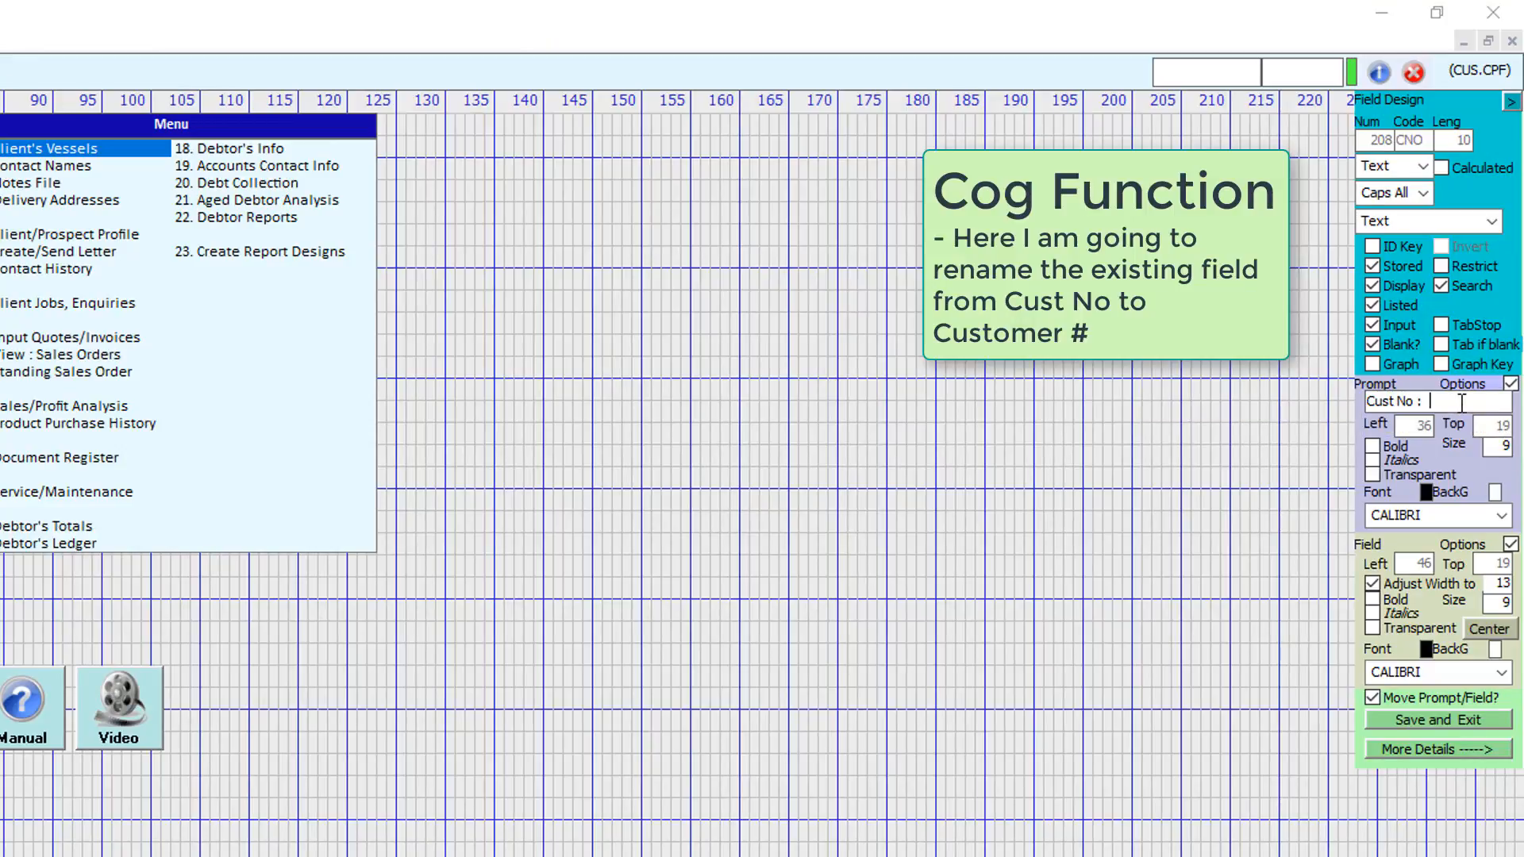
{"action": "key", "text": "ctrl+a"}
{"action": "type", "text": "Customer #"}
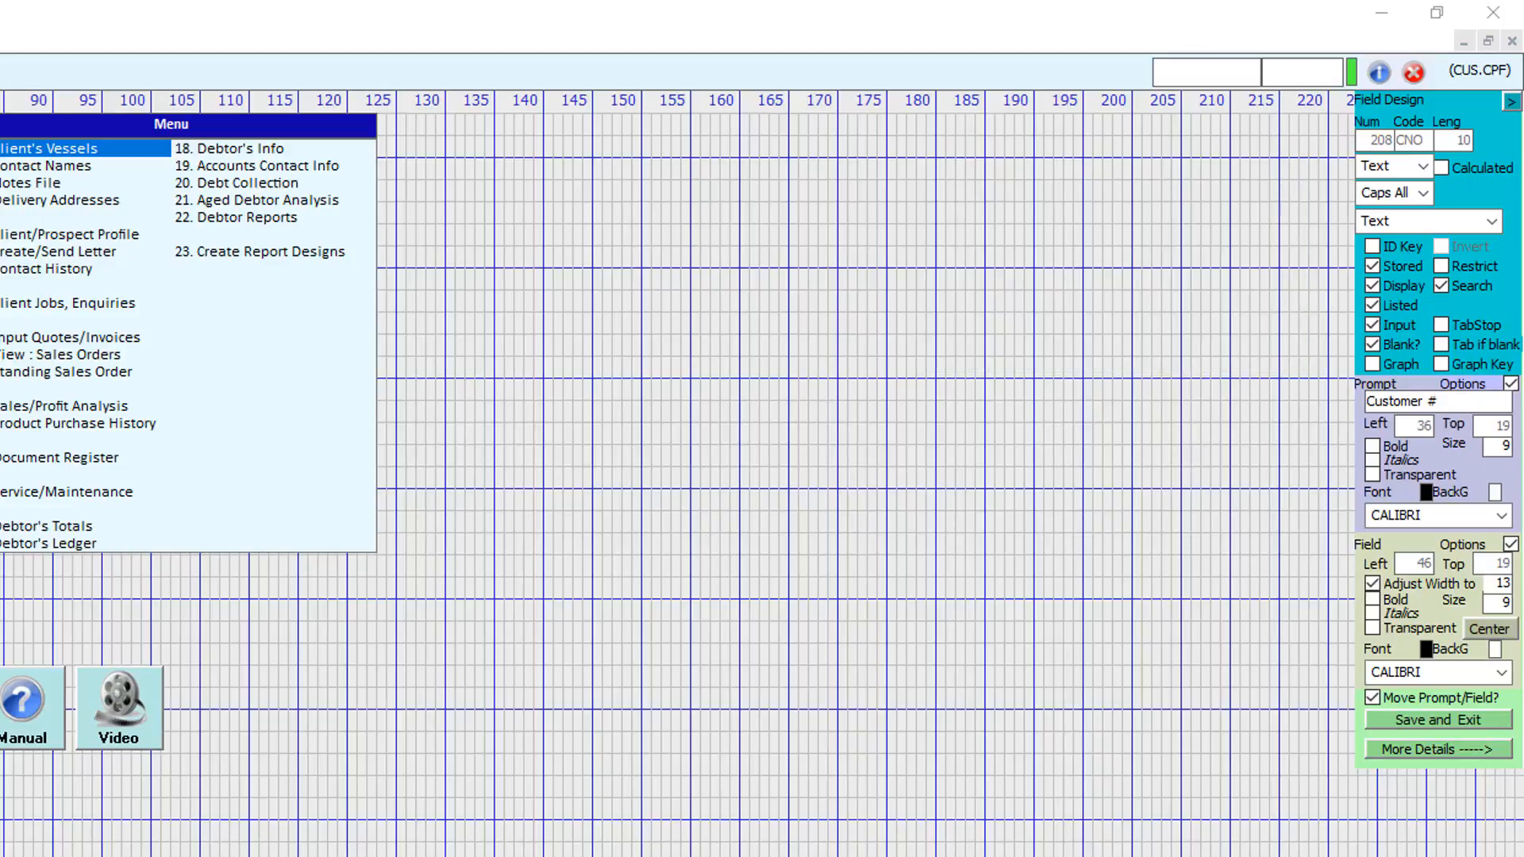
{"action": "left_click", "coordinate": [1456, 720]}
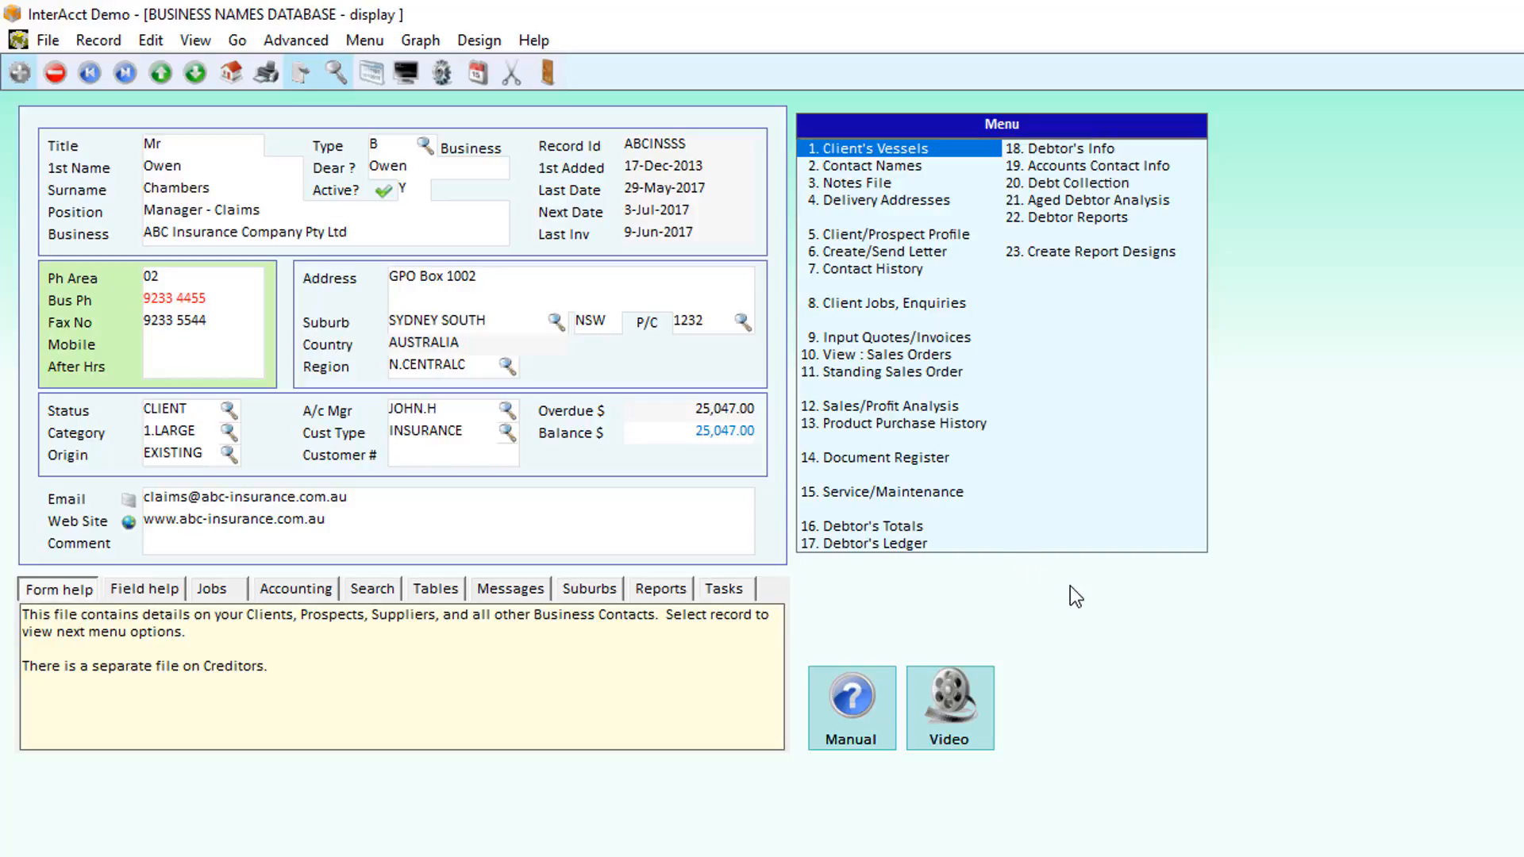
- Open the room design for this screen and browse the section access level list
{"action": "key", "text": "ctrl+d"}
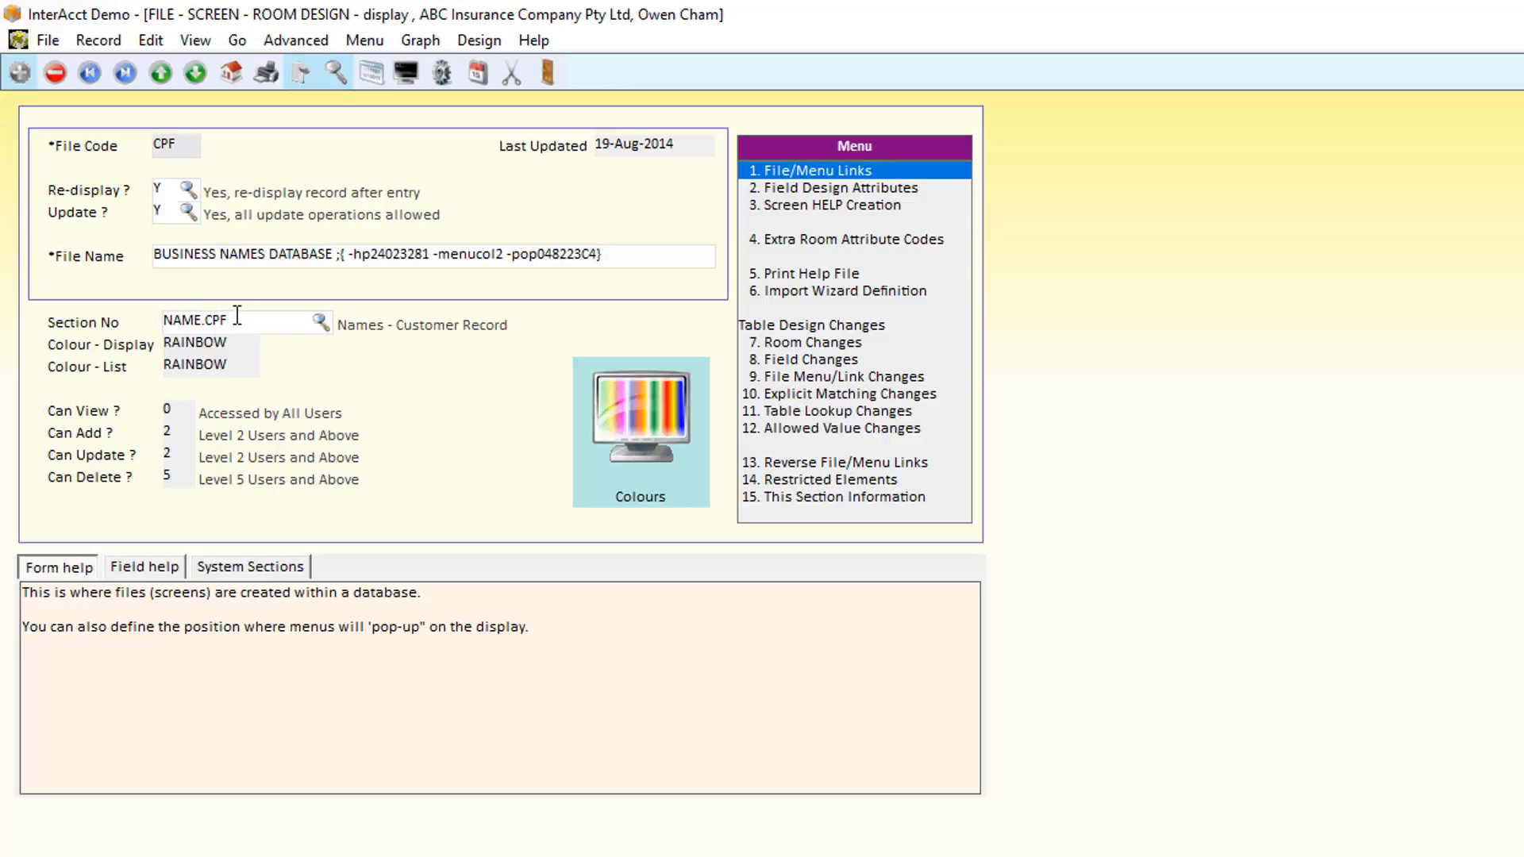
{"action": "left_click", "coordinate": [319, 321]}
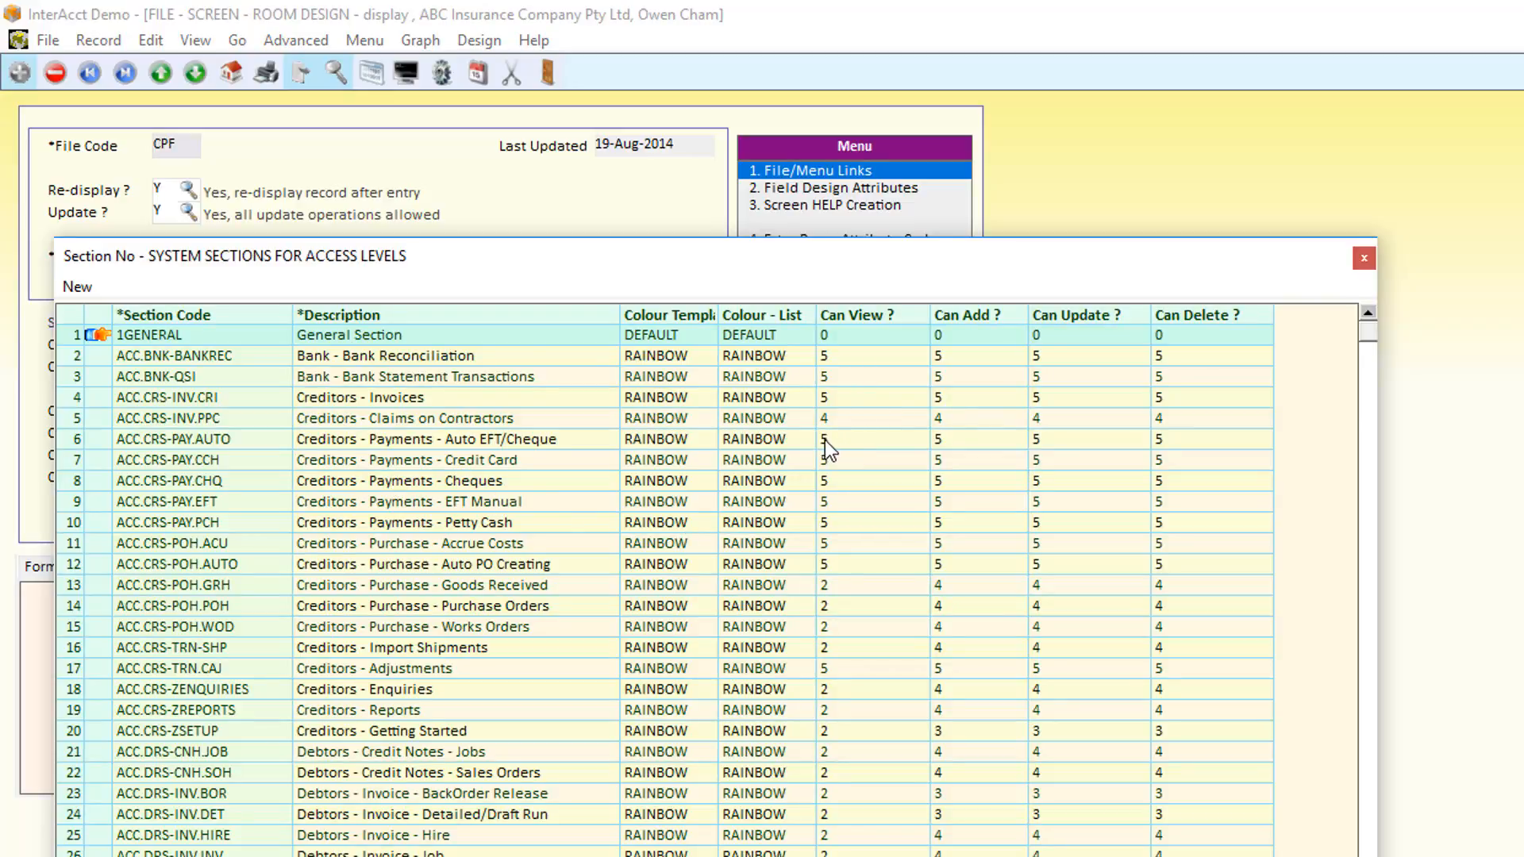
{"action": "left_click_drag", "start_coordinate": [417, 270], "coordinate": [363, 477]}
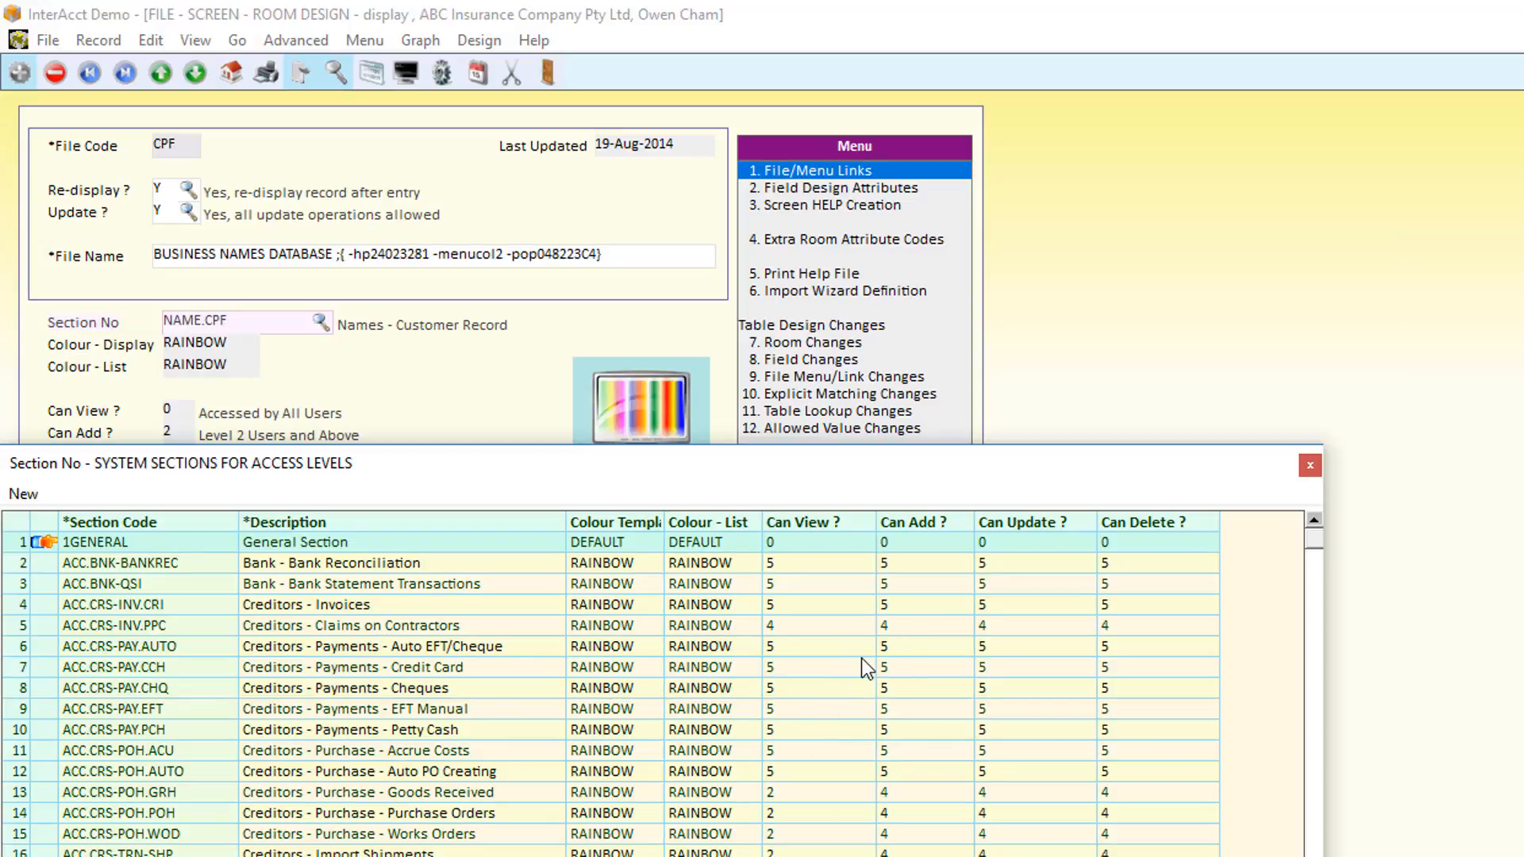
{"action": "left_click", "coordinate": [1309, 465]}
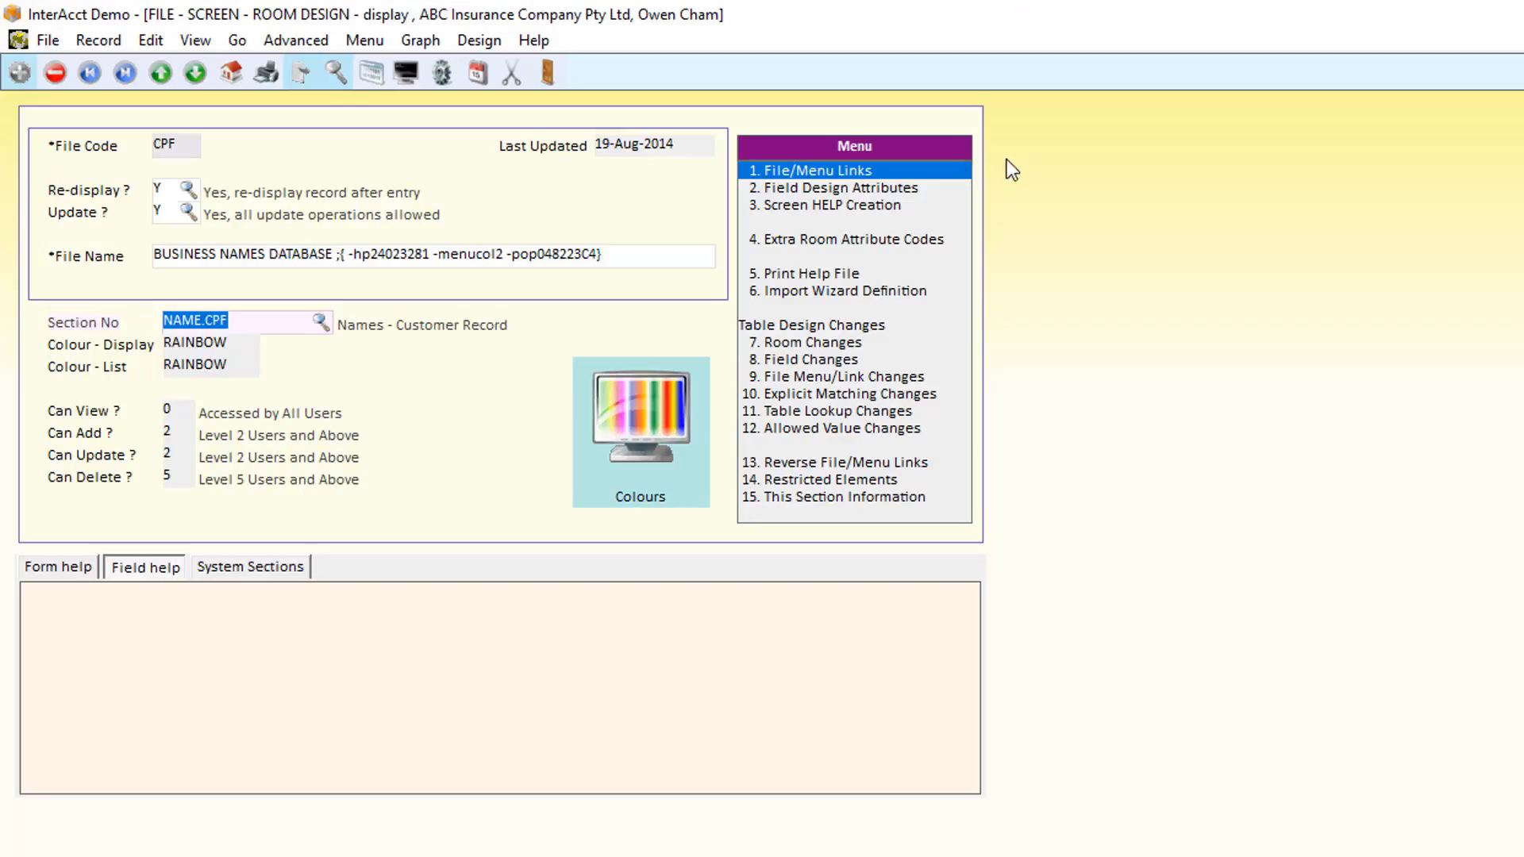
- Open the field design attributes list and inspect the allowed Input values of the PCD field
{"action": "left_click", "coordinate": [807, 185]}
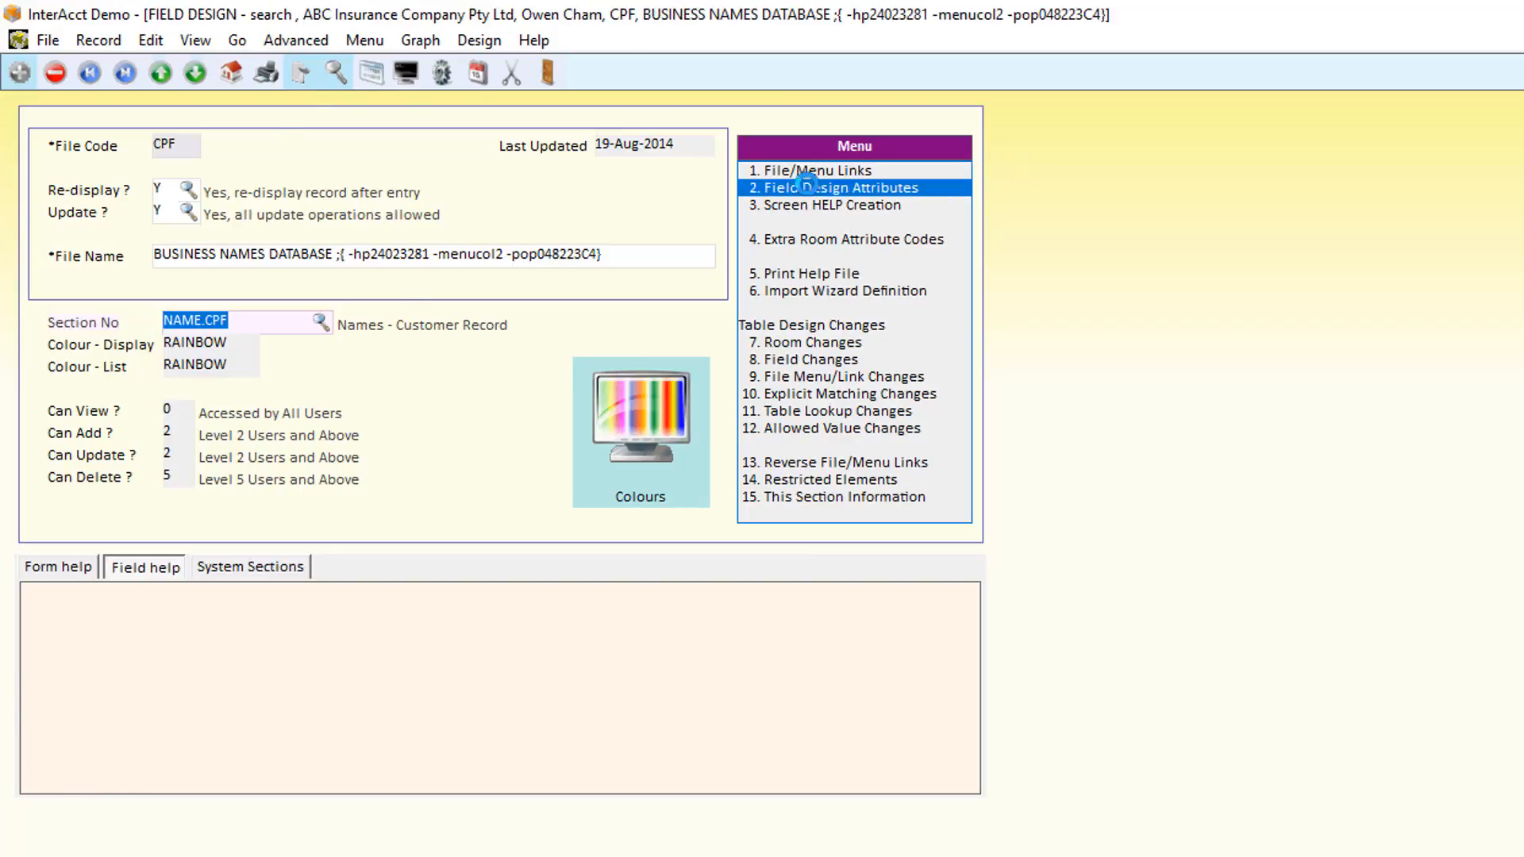
{"action": "key", "text": "Return"}
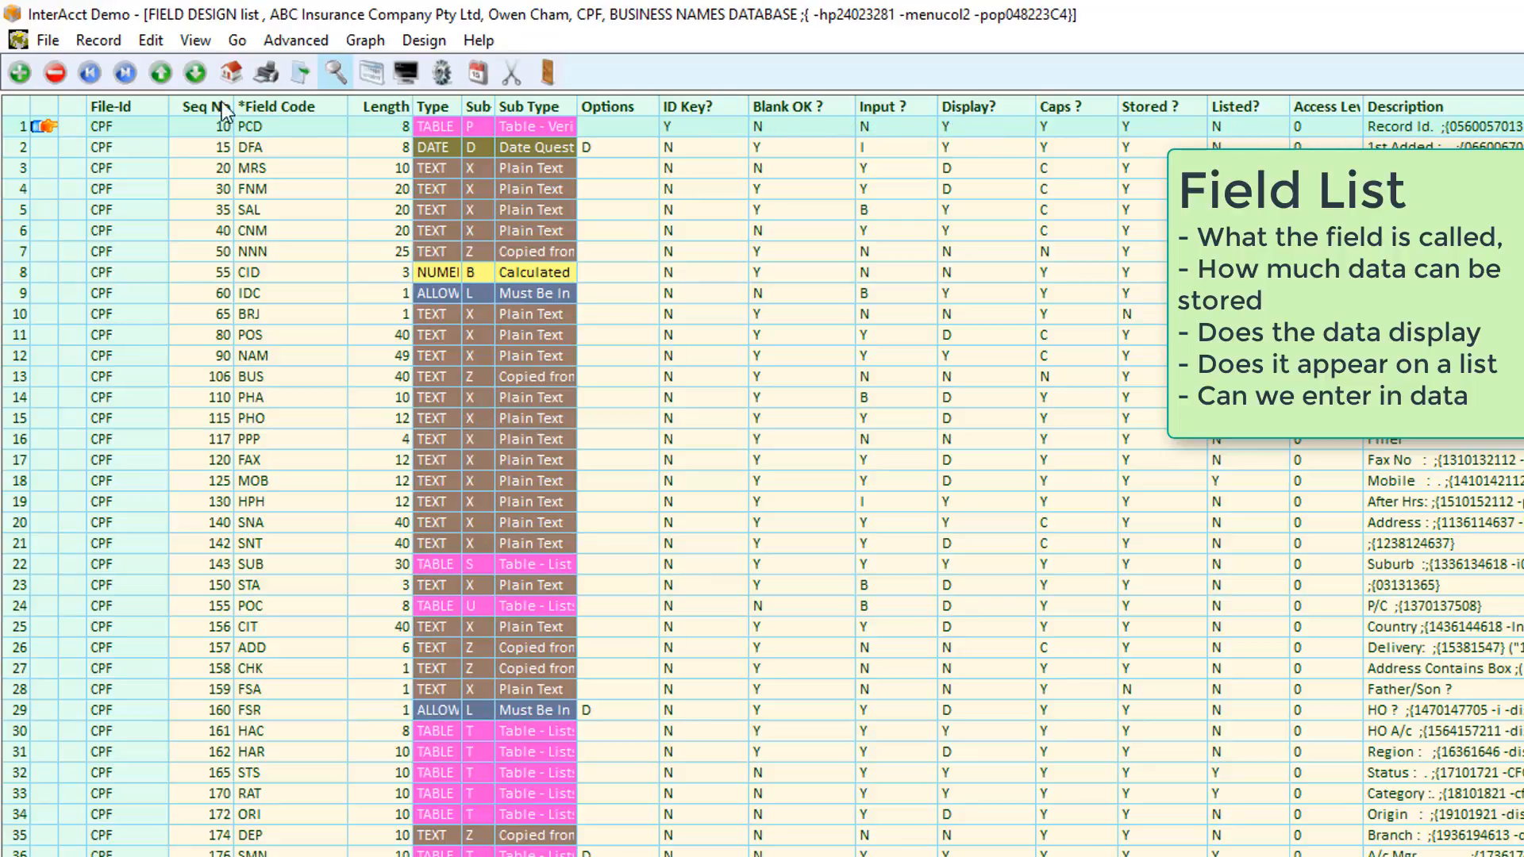
{"action": "left_click", "coordinate": [40, 126]}
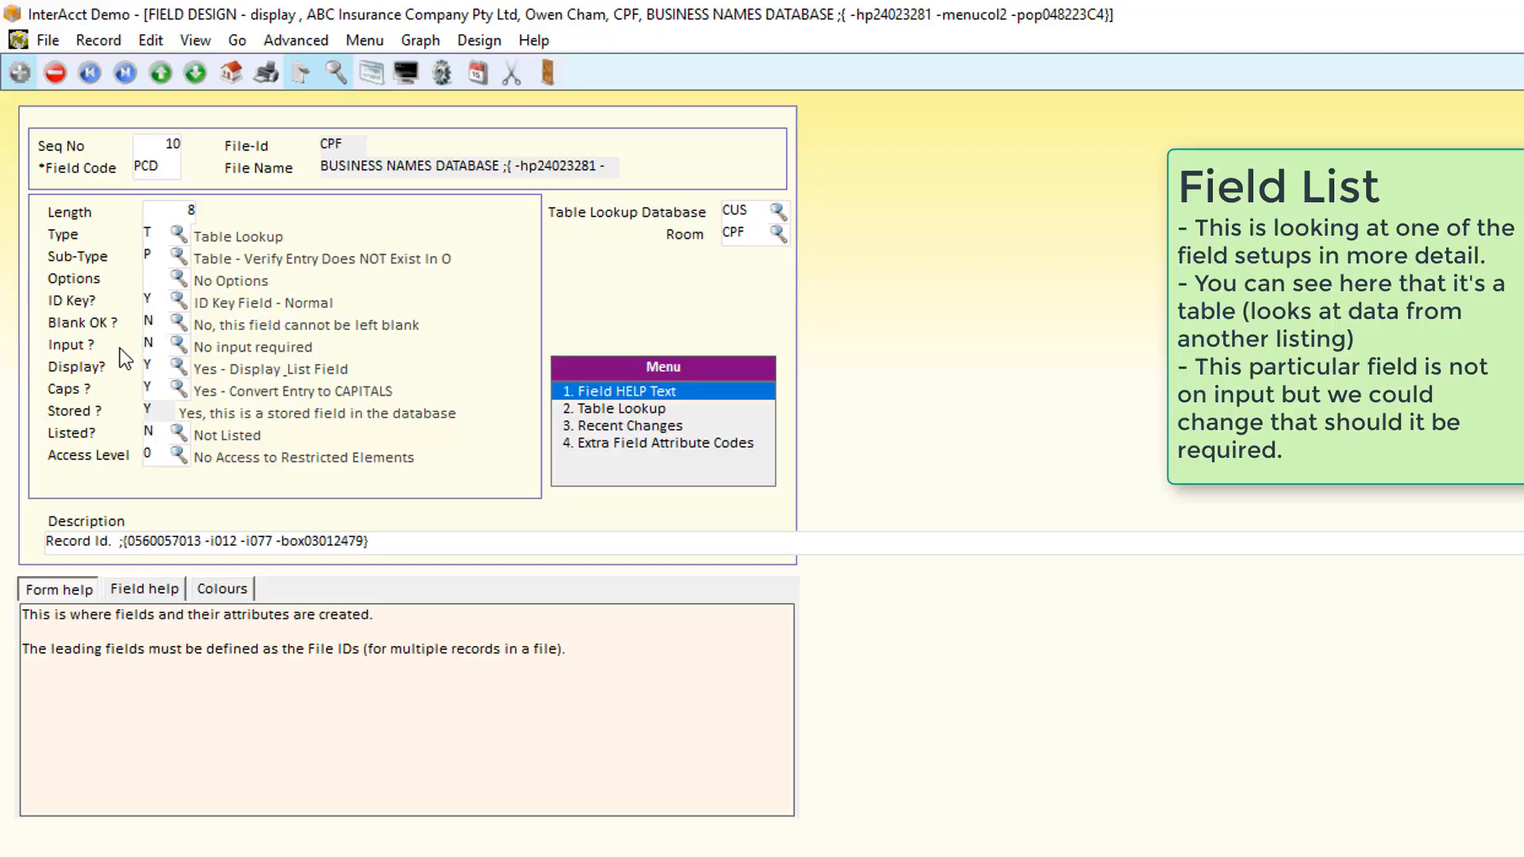
{"action": "left_click", "coordinate": [178, 346]}
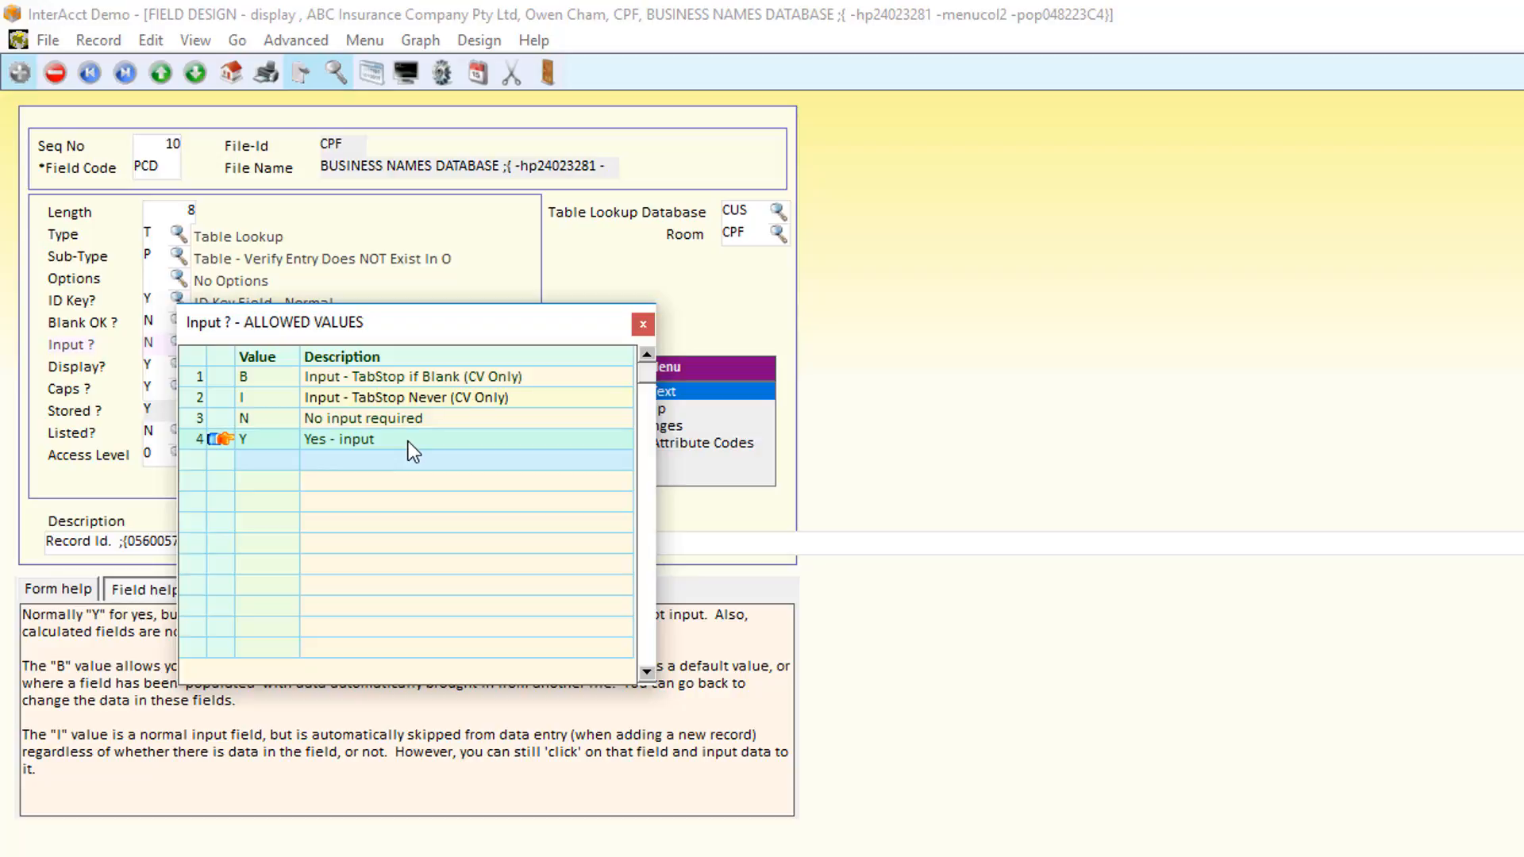
{"action": "left_click", "coordinate": [643, 323]}
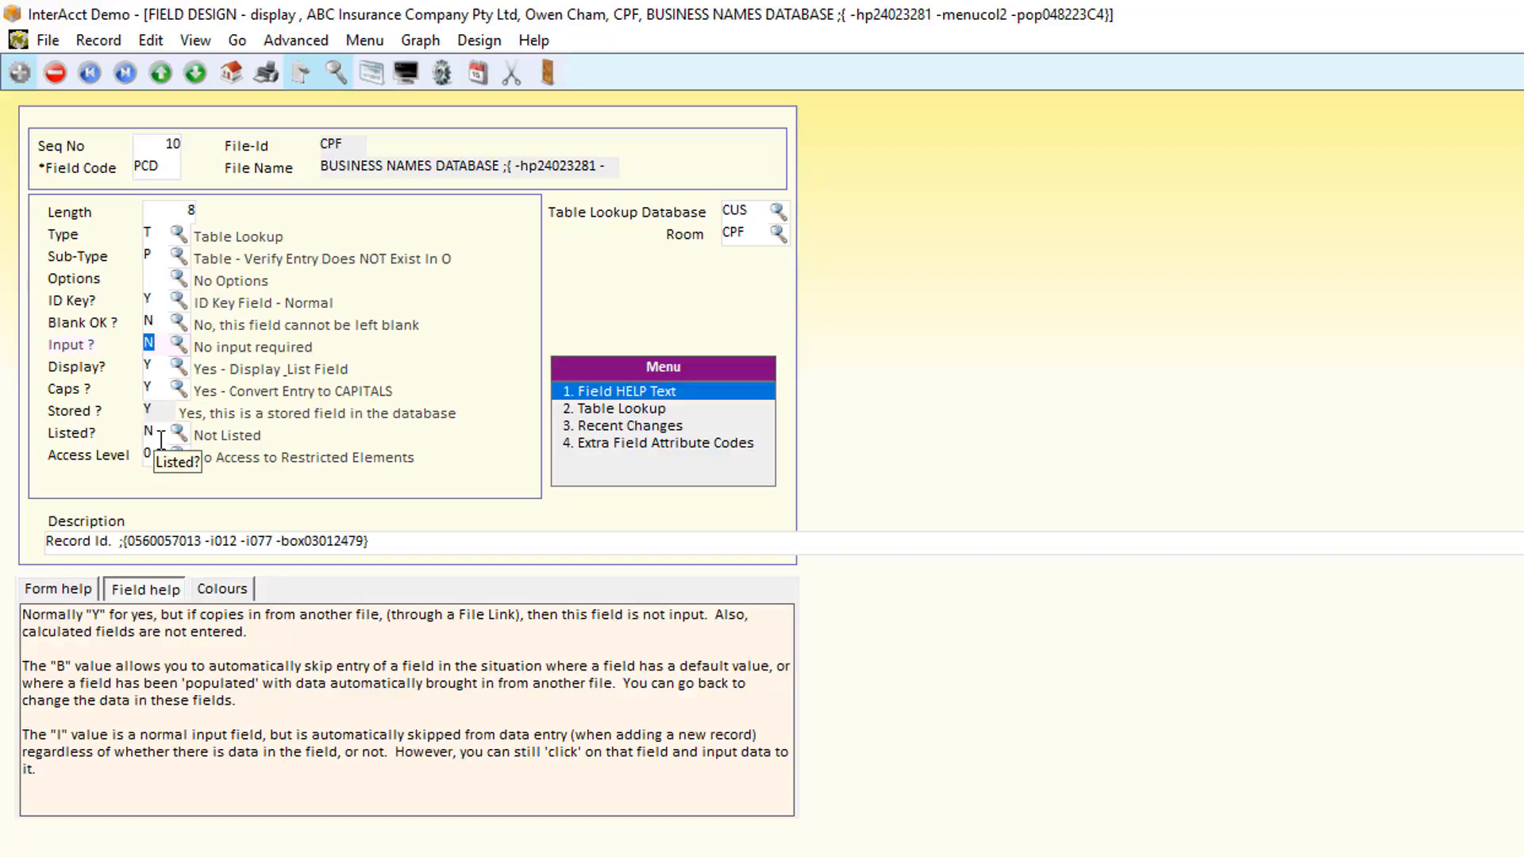
{"action": "key", "text": "Escape"}
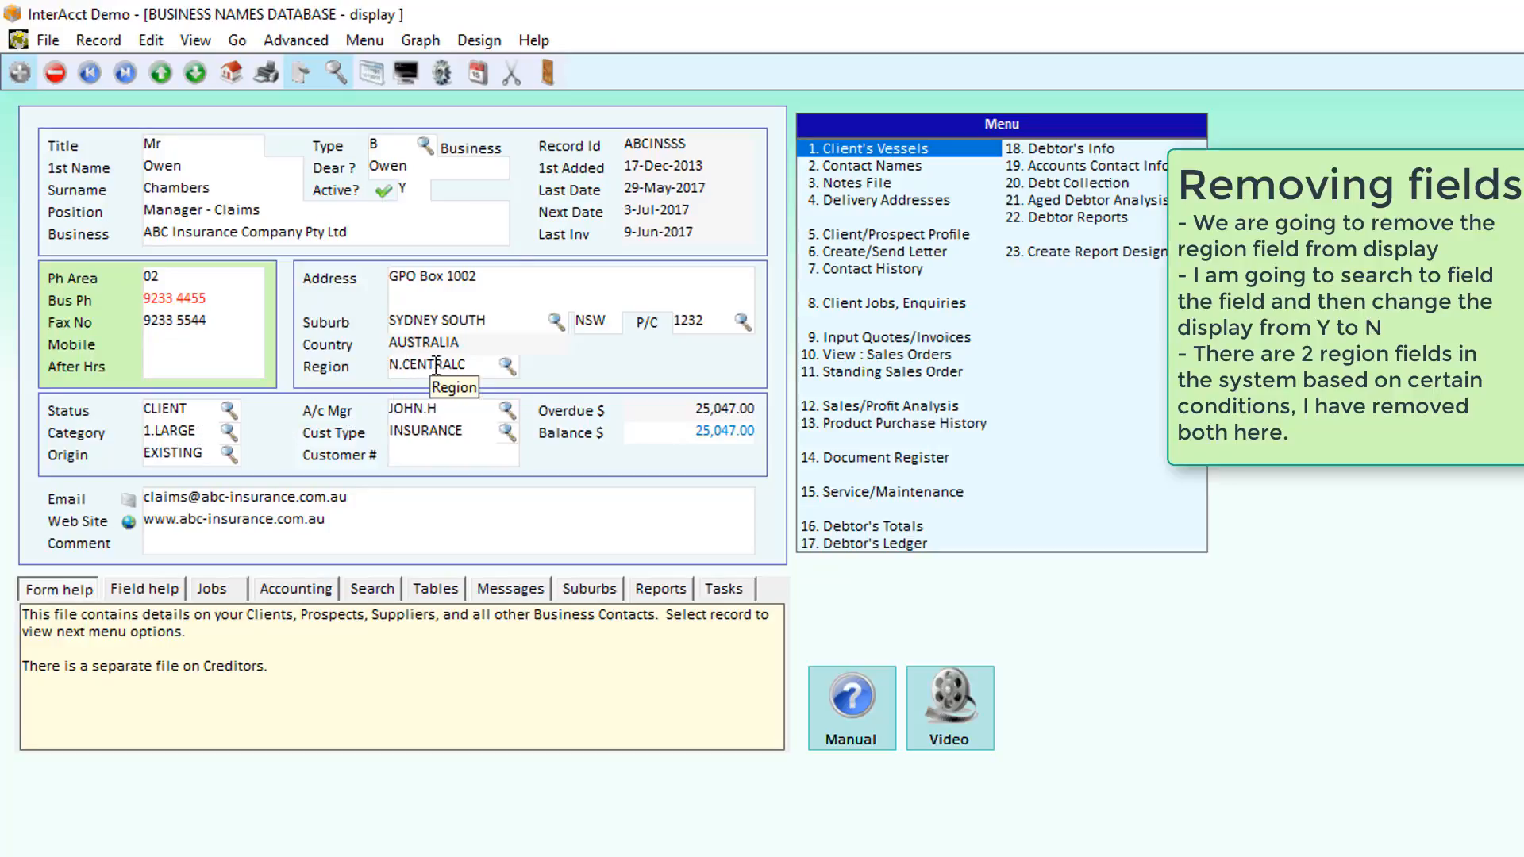
- Find the region fields in the field design attributes by description "re" and set Display to N for both
{"action": "key", "text": "ctrl+d"}
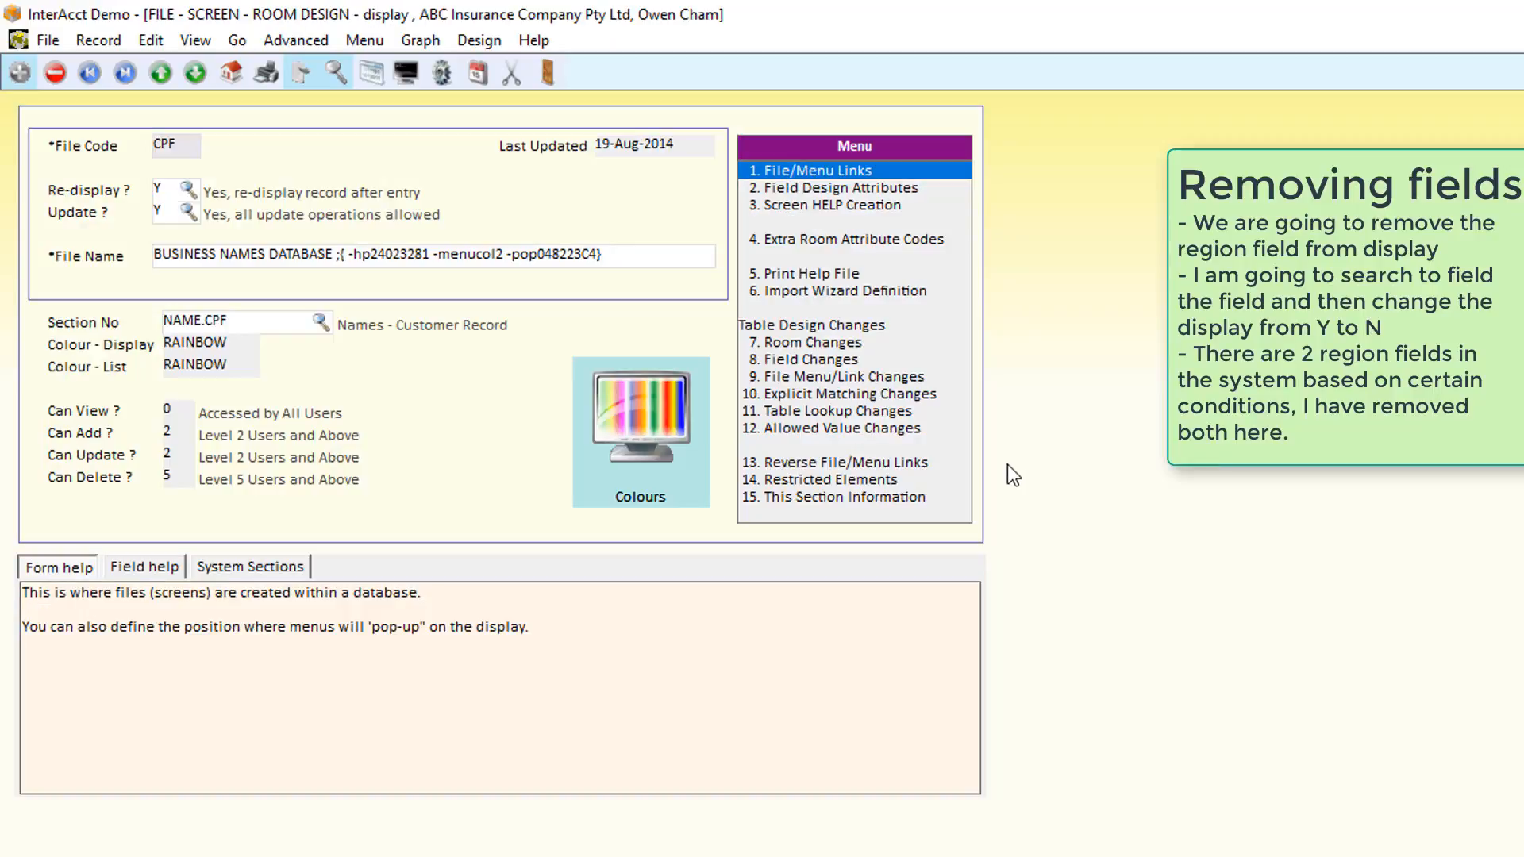
{"action": "key", "text": "Down"}
{"action": "key", "text": "Return"}
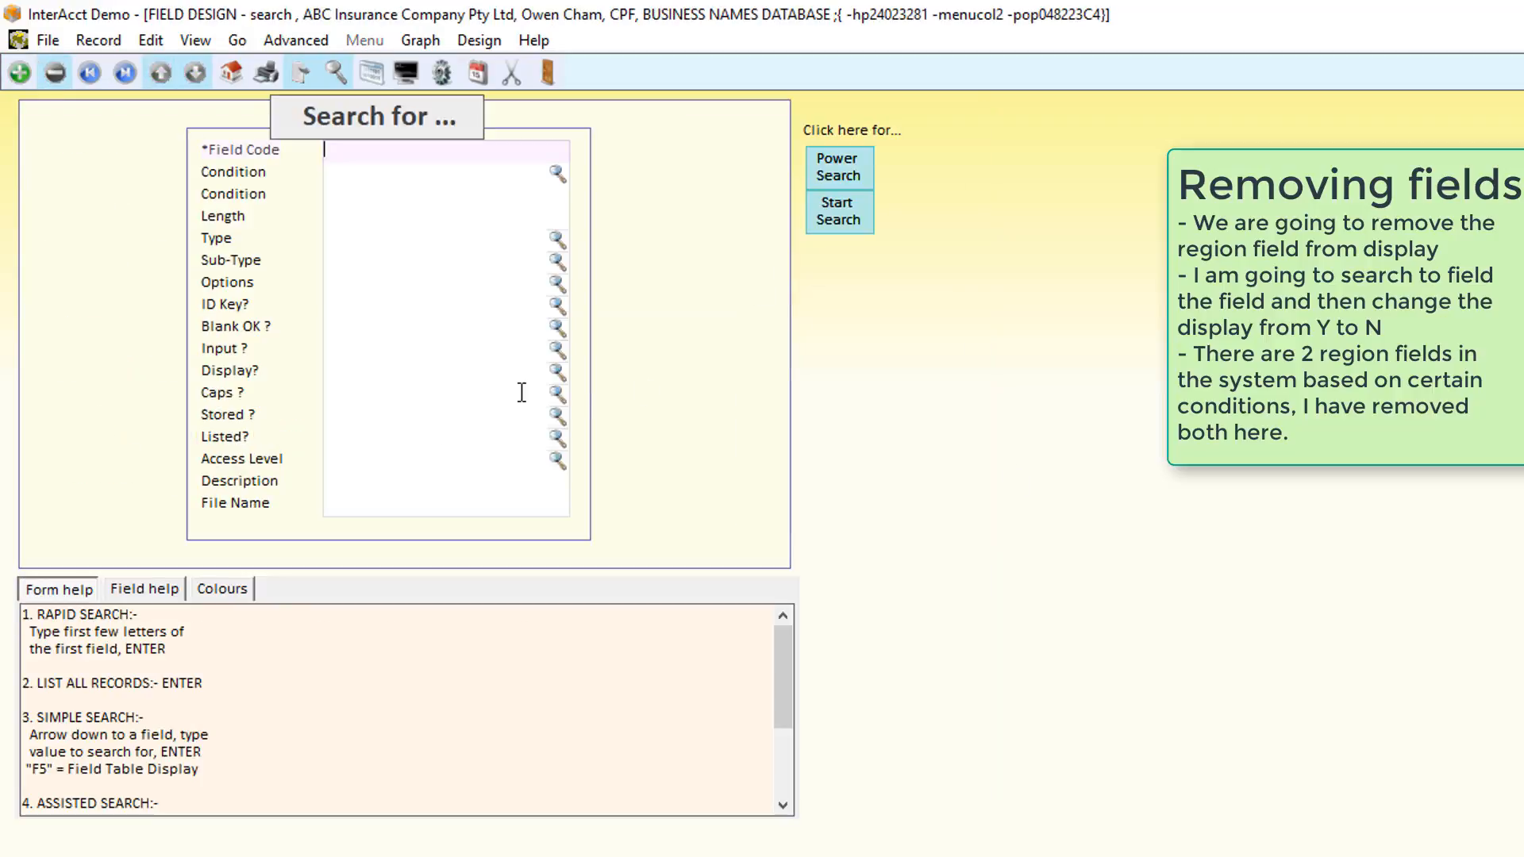
{"action": "left_click", "coordinate": [400, 487]}
{"action": "type", "text": "re"}
{"action": "key", "text": "Return"}
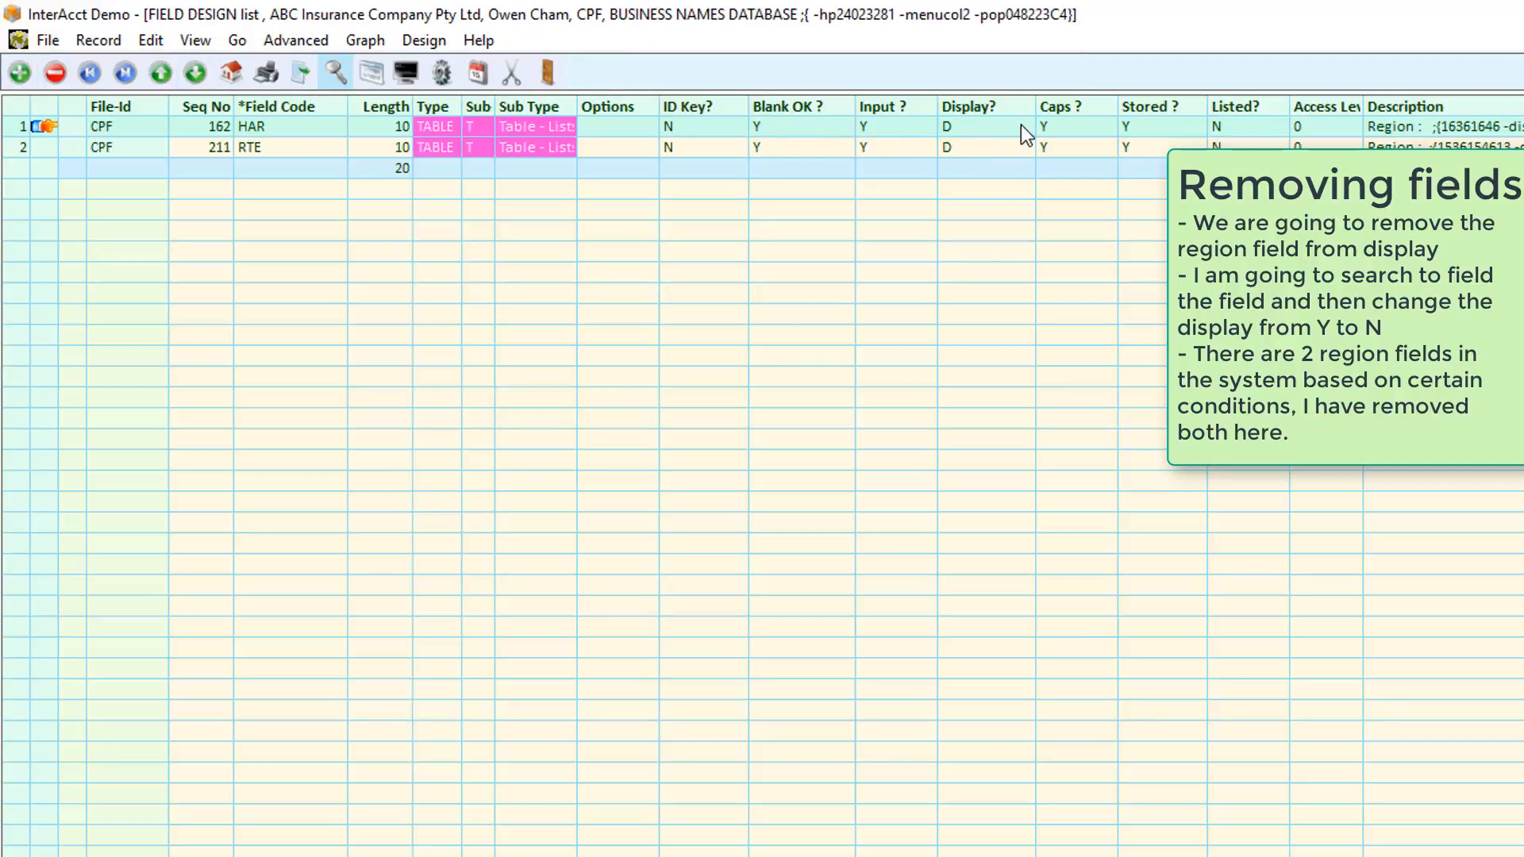
{"action": "left_click", "coordinate": [998, 126]}
{"action": "type", "text": "n"}
{"action": "left_click", "coordinate": [986, 151]}
{"action": "type", "text": "n"}
{"action": "key", "text": "Escape"}
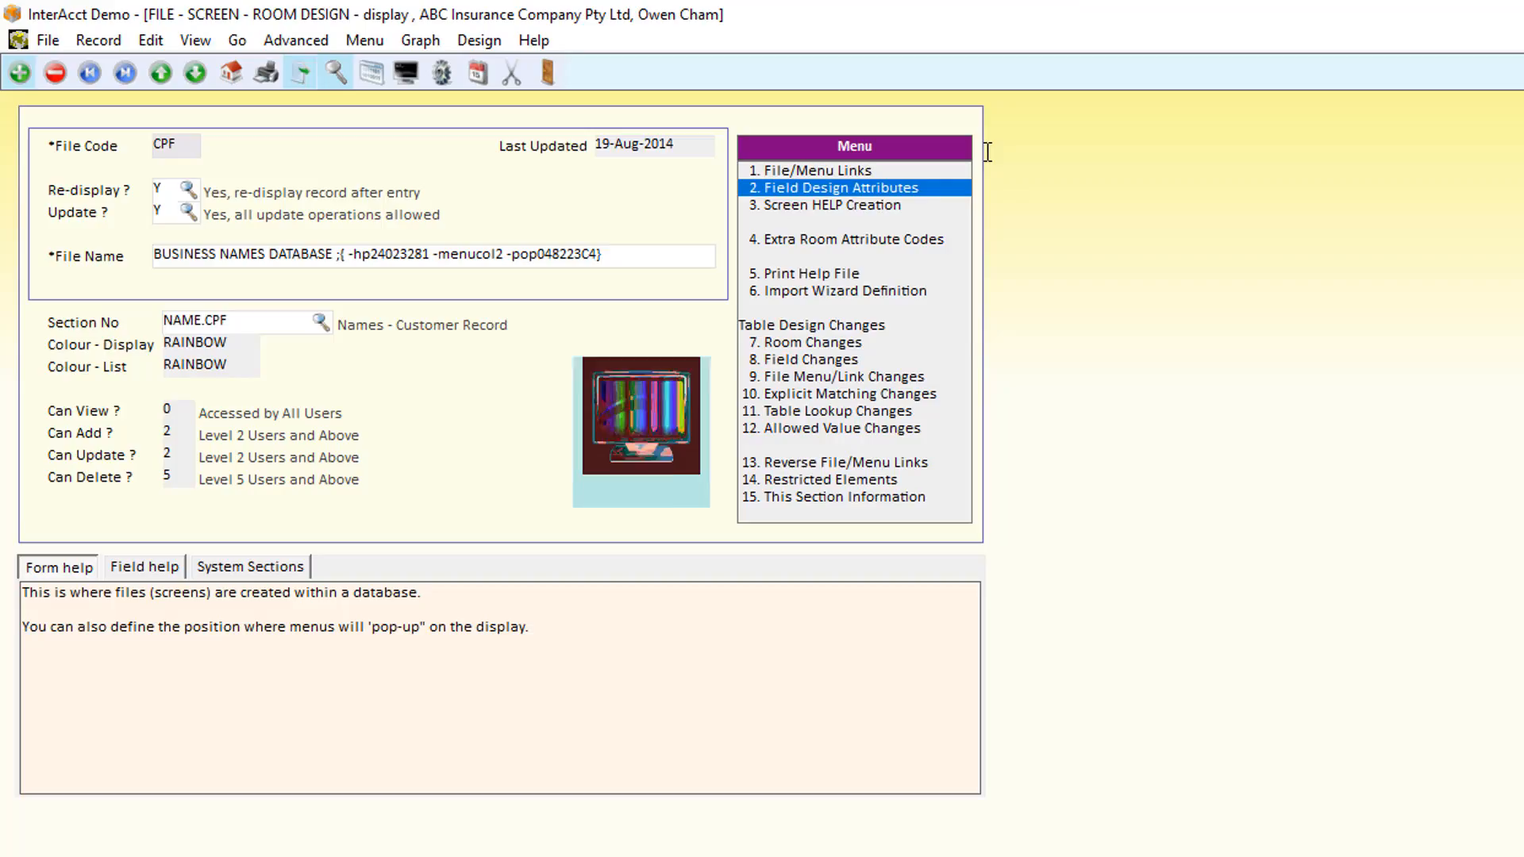
{"action": "key", "text": "Escape"}
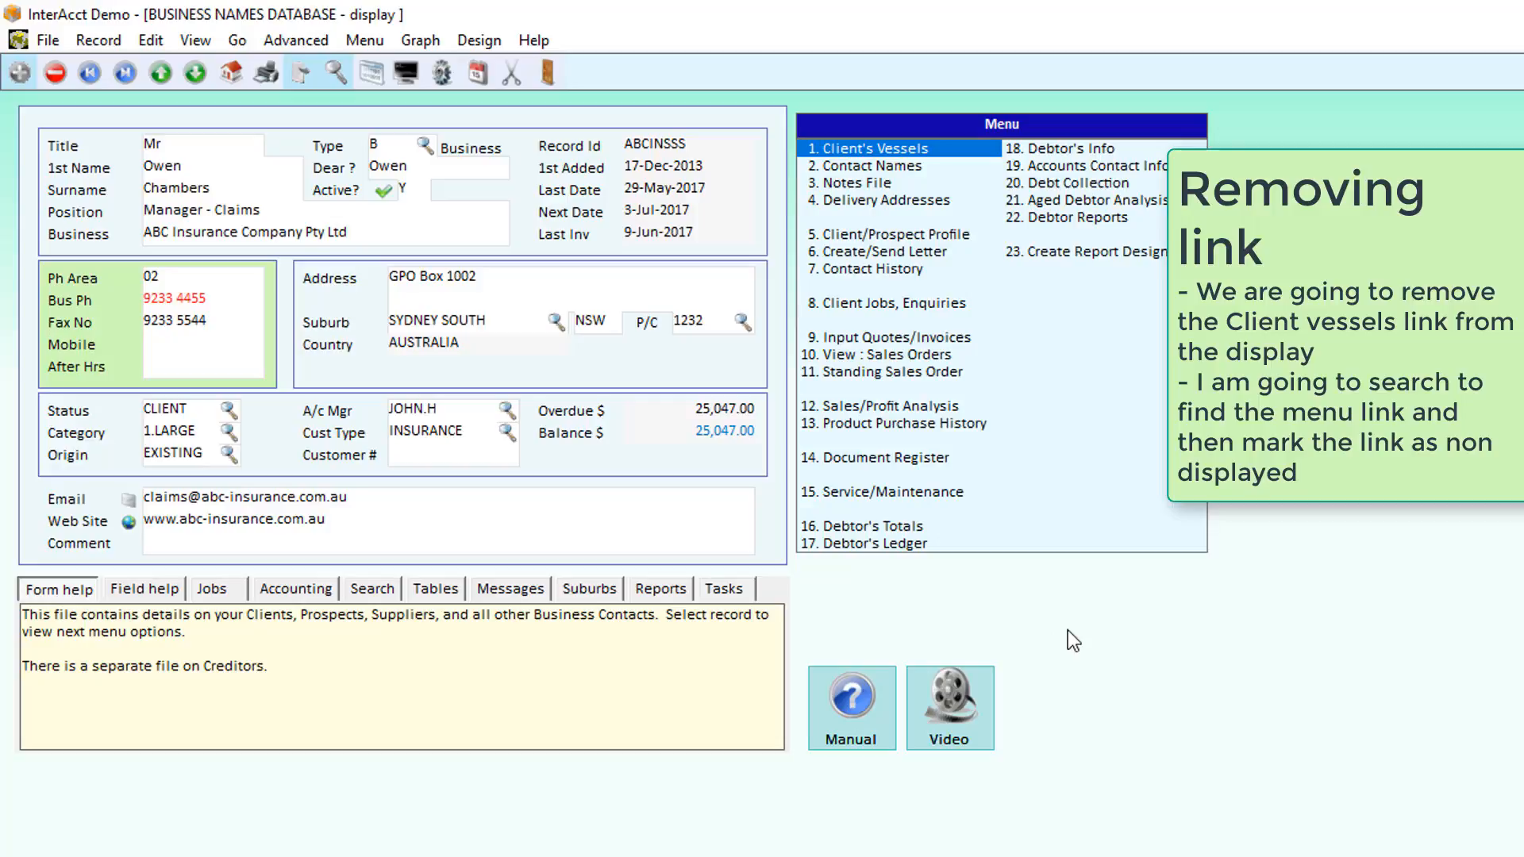
- Search the file/menu links for "client" and hide the Client's Vessels link from the menu
{"action": "key", "text": "ctrl+d"}
{"action": "key", "text": "Return"}
{"action": "left_click", "coordinate": [420, 415]}
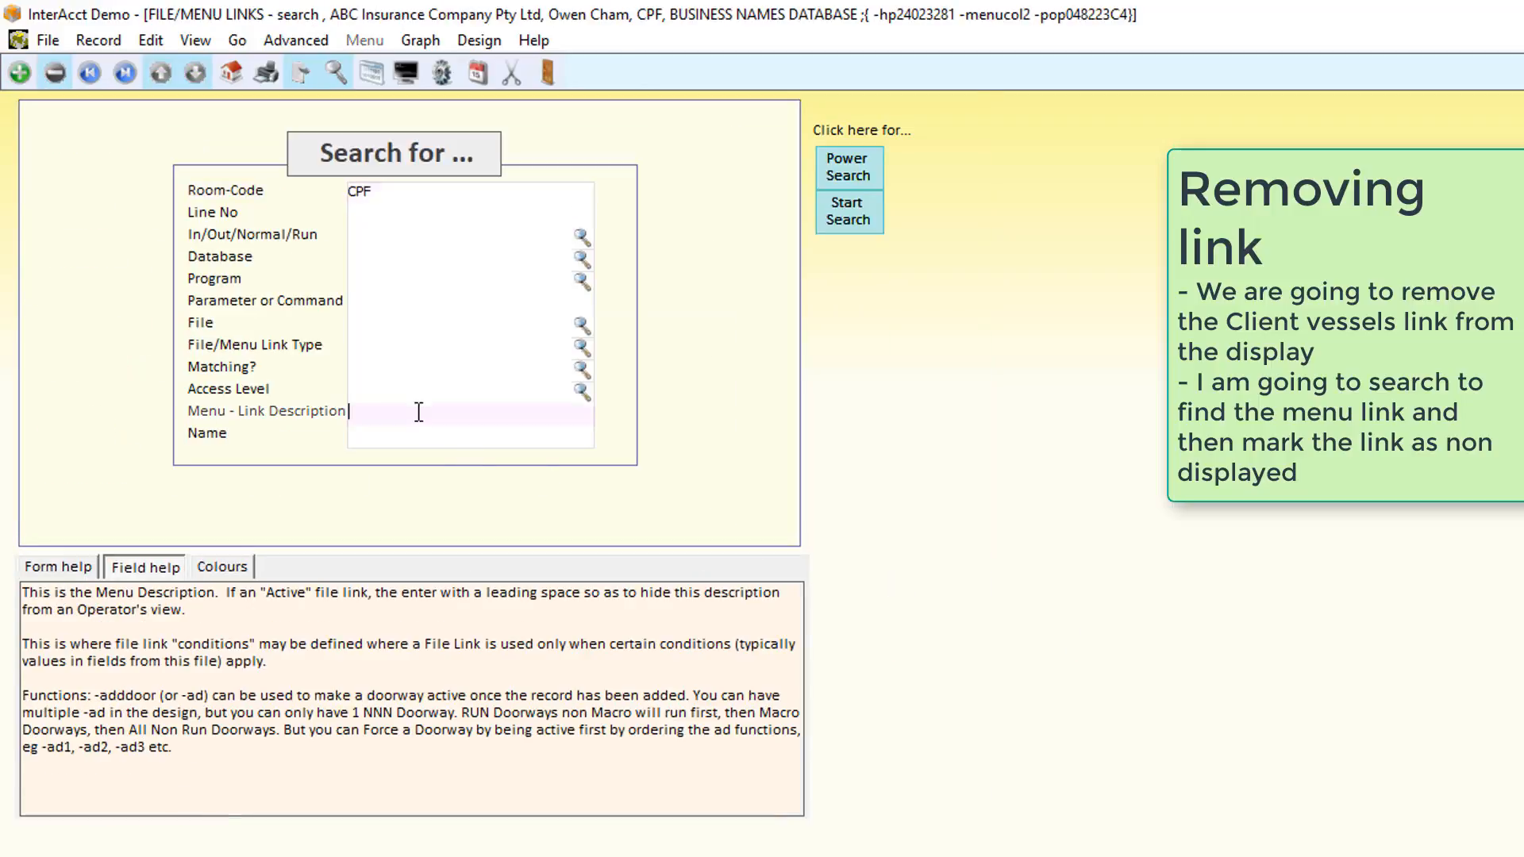
{"action": "type", "text": "client"}
{"action": "key", "text": "Return"}
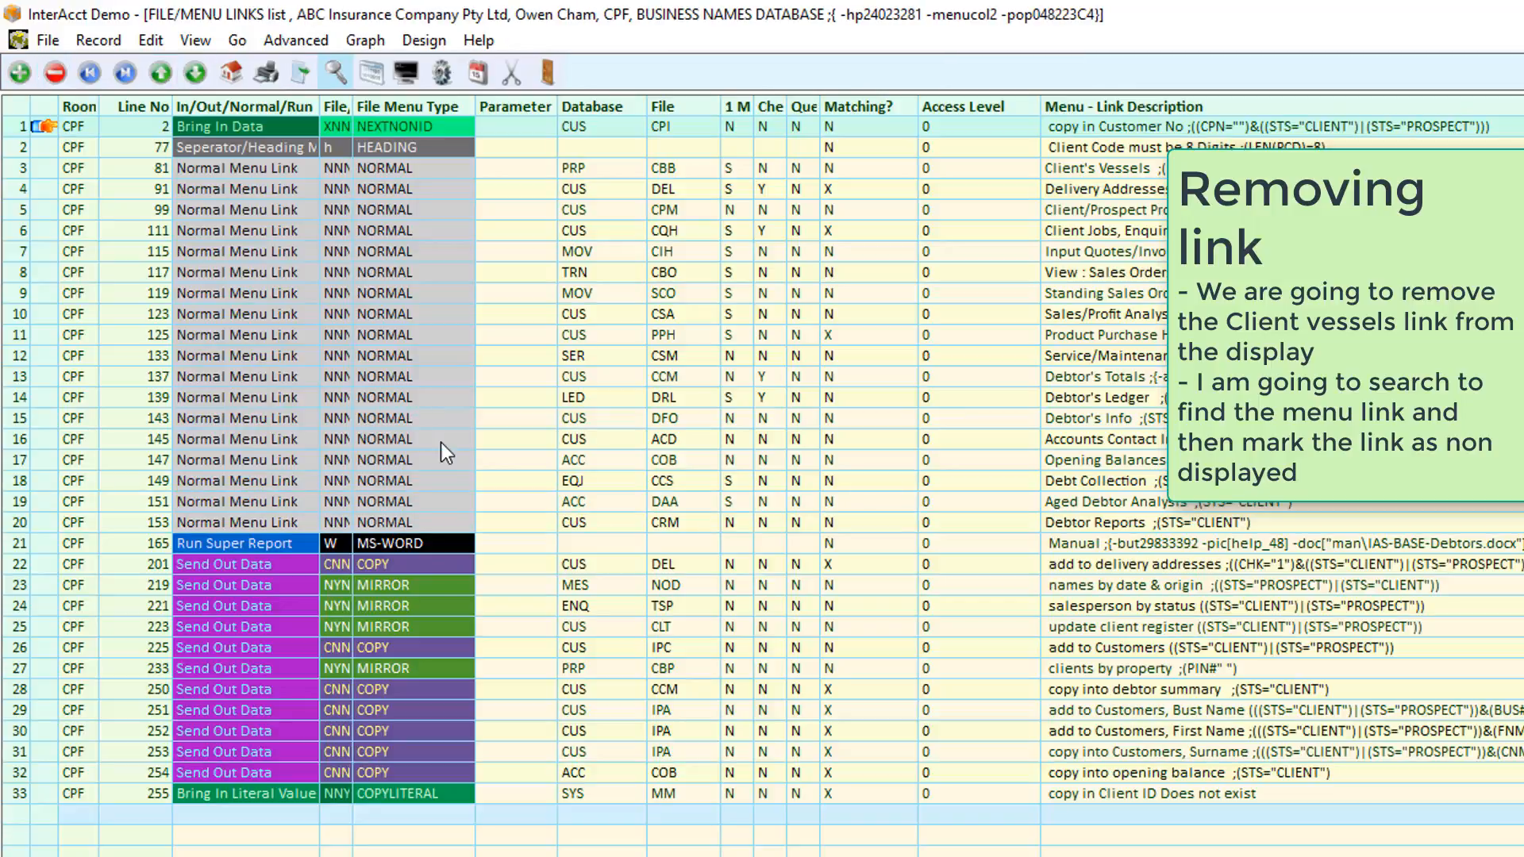
{"action": "left_click", "coordinate": [1191, 168]}
{"action": "key", "text": "Home"}
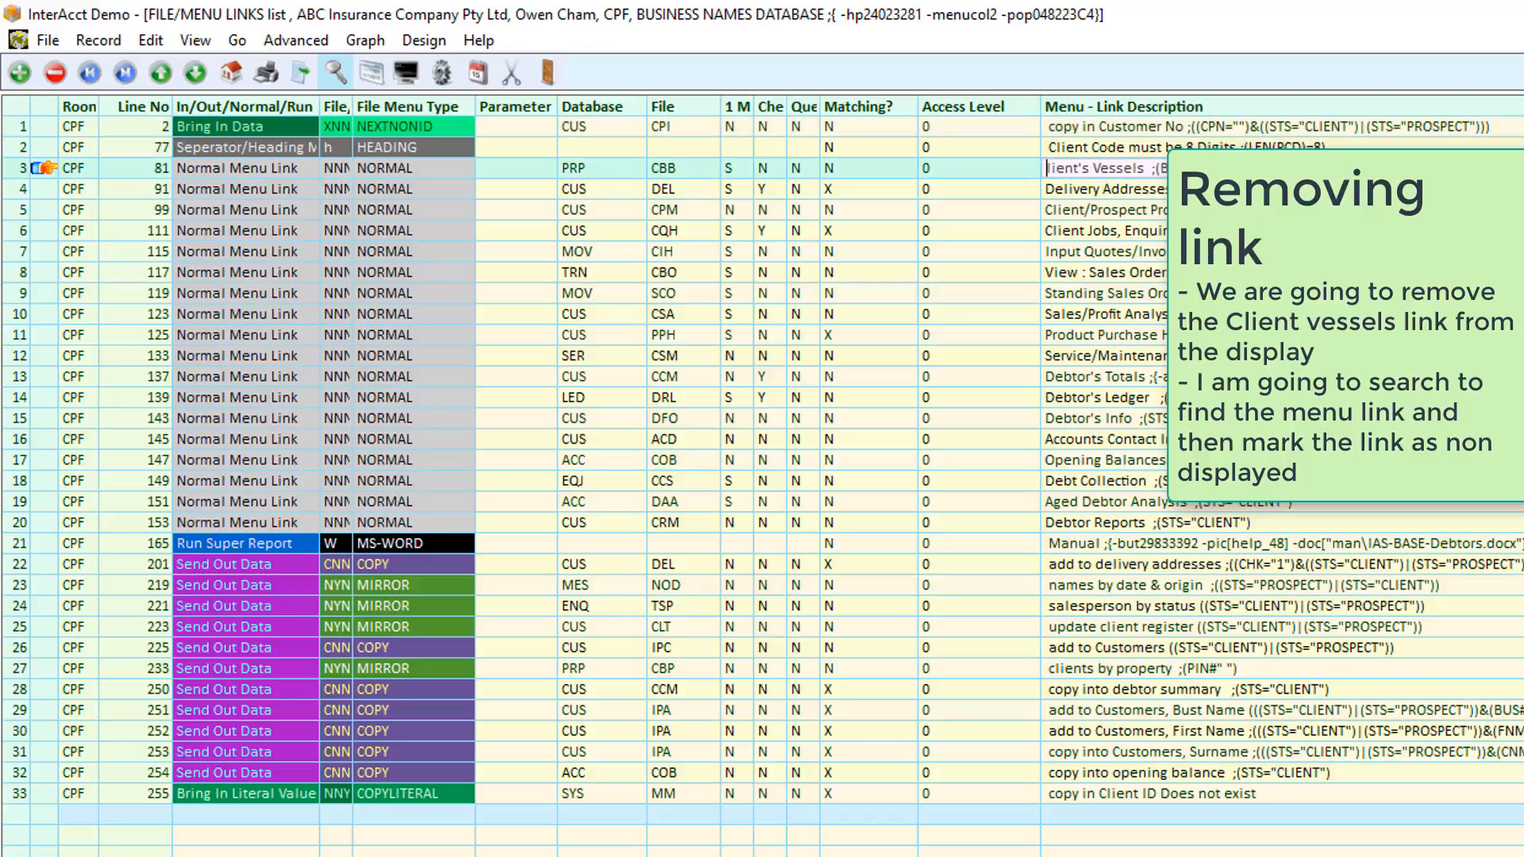
{"action": "key", "text": "Return"}
{"action": "key", "text": "Escape"}
{"action": "key", "text": "Escape"}
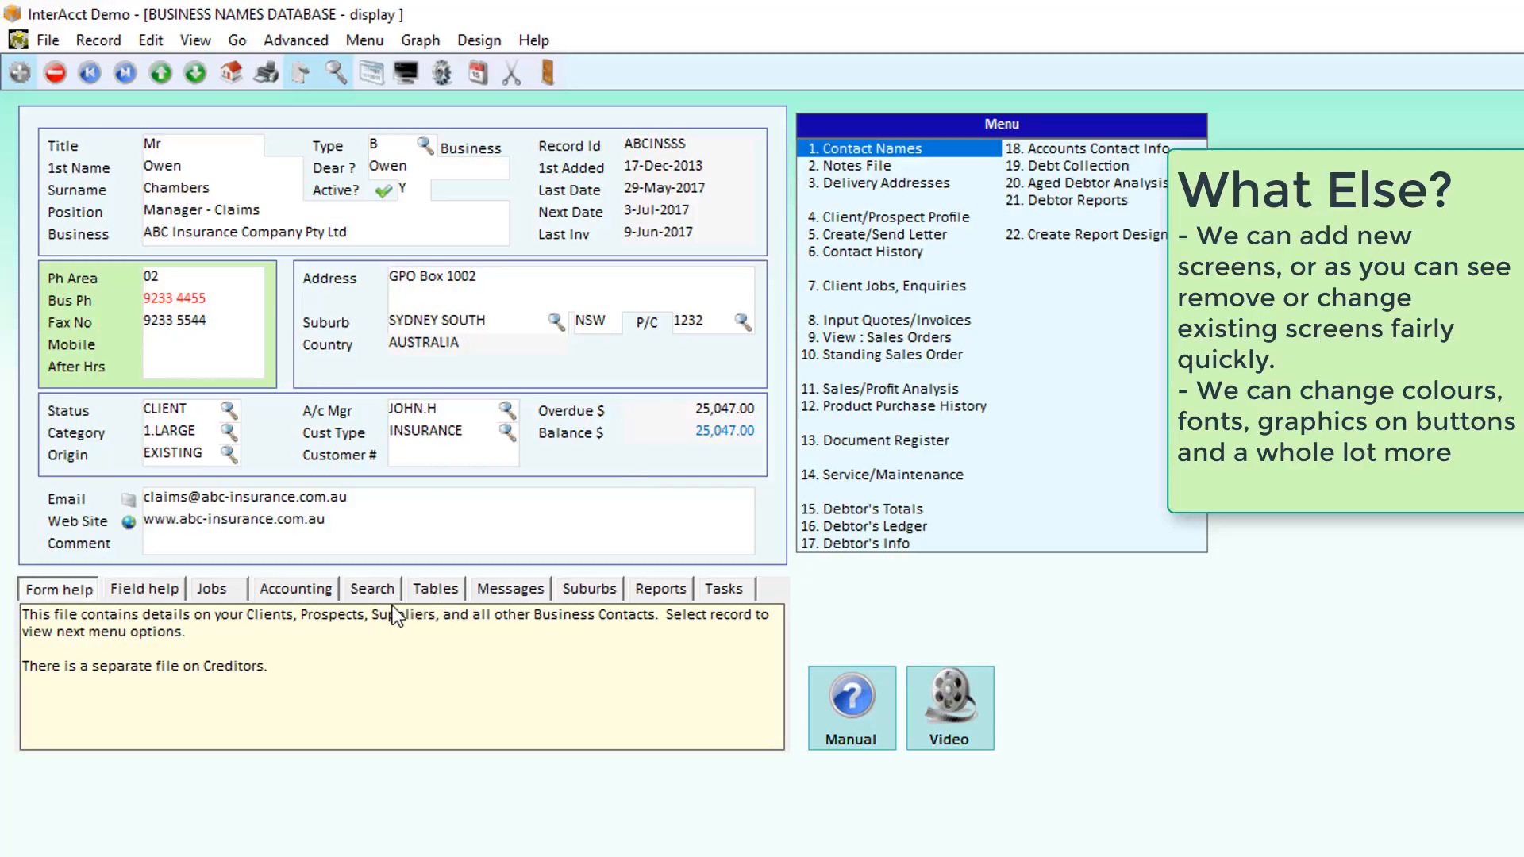
- Return to the business names list and switch it to full grid view
{"action": "key", "text": "Escape"}
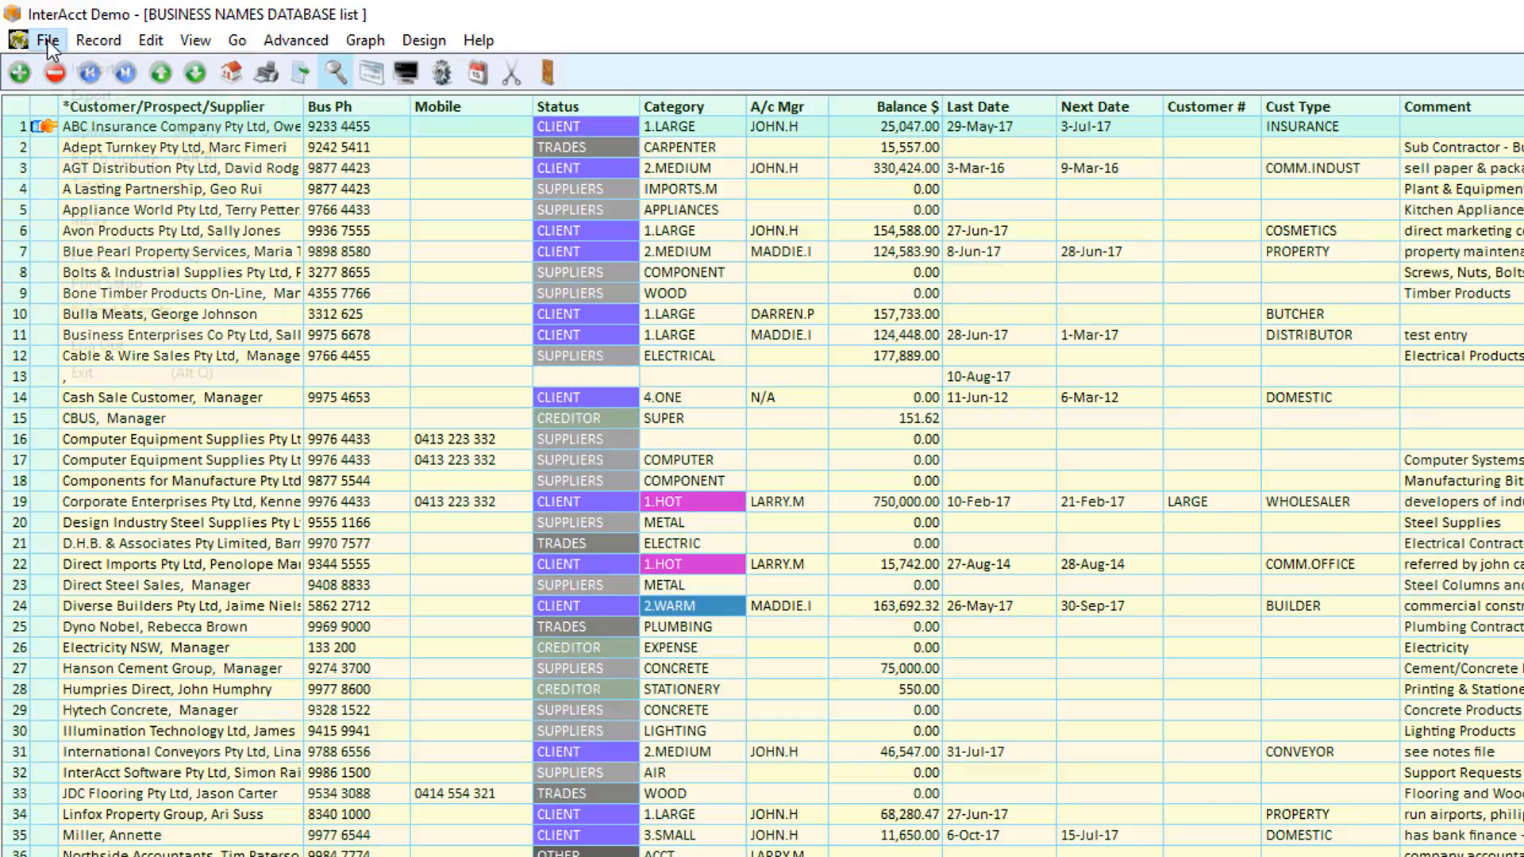
{"action": "left_click", "coordinate": [47, 40]}
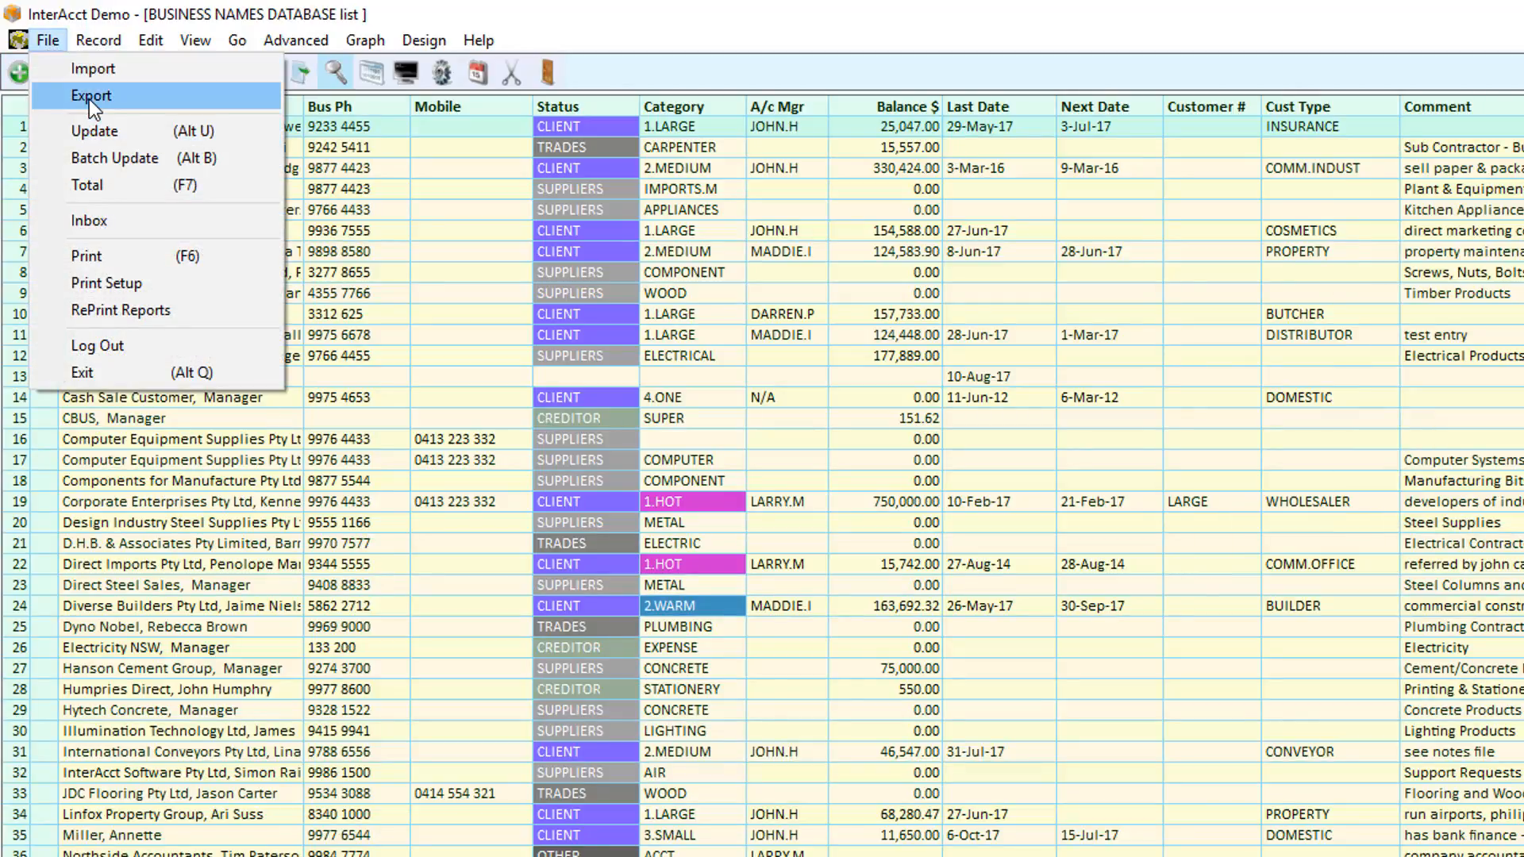
{"action": "mouse_move", "coordinate": [96, 35]}
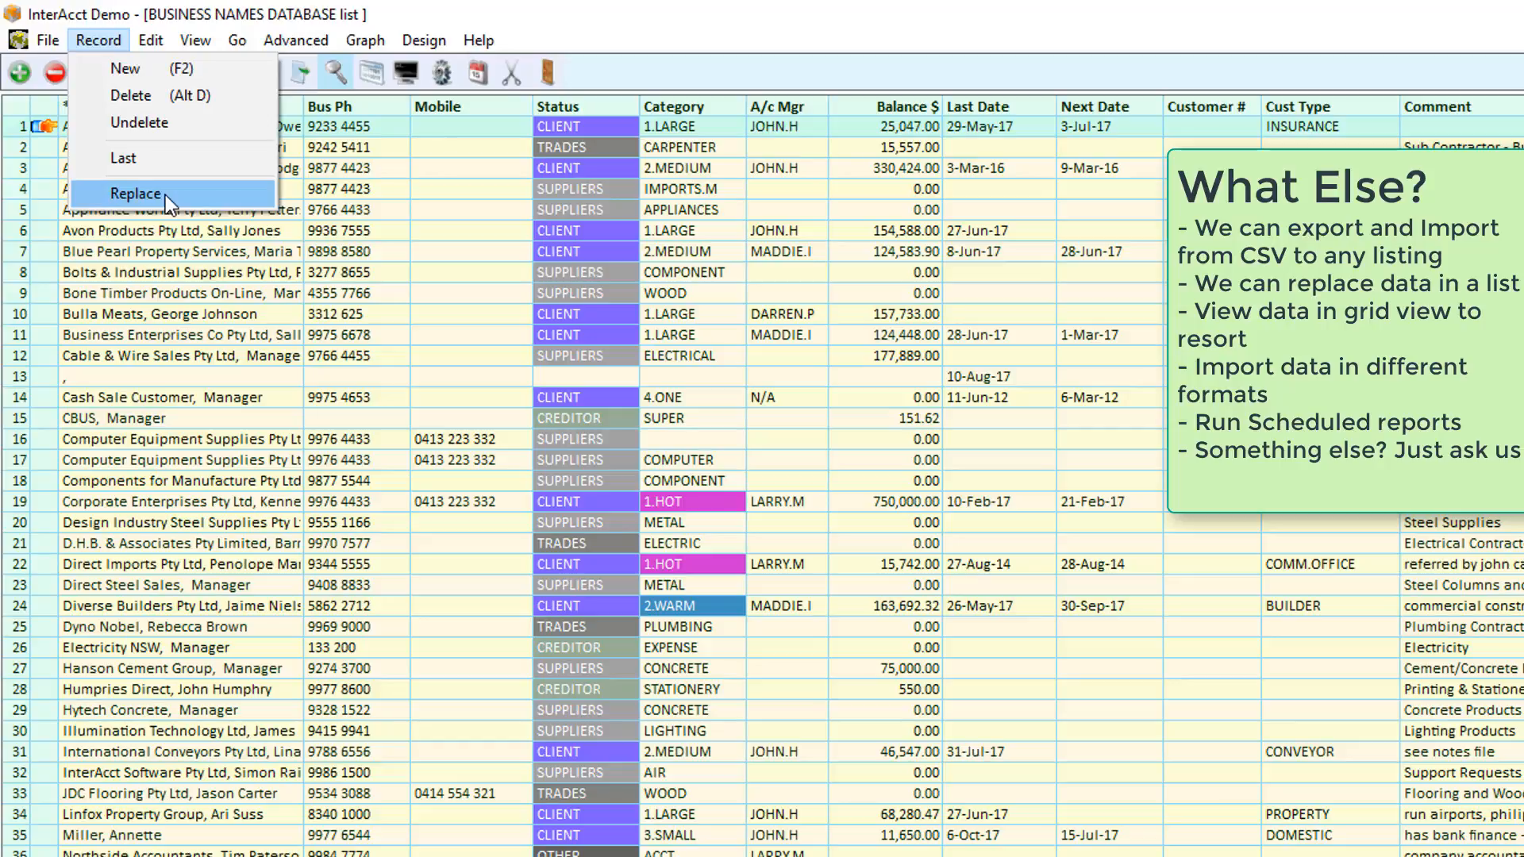
{"action": "mouse_move", "coordinate": [195, 39]}
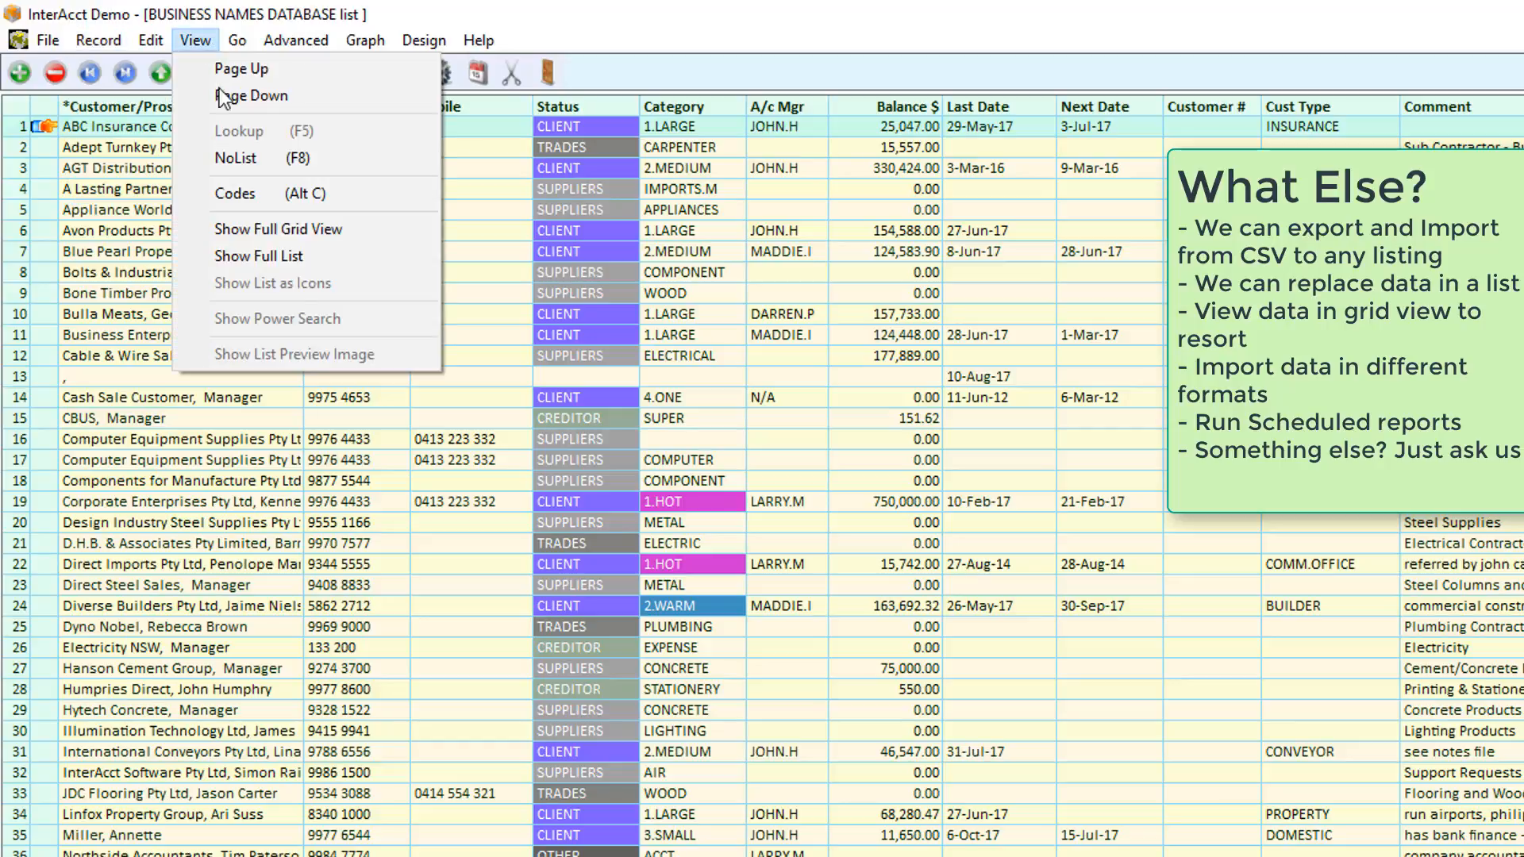
{"action": "left_click", "coordinate": [274, 230]}
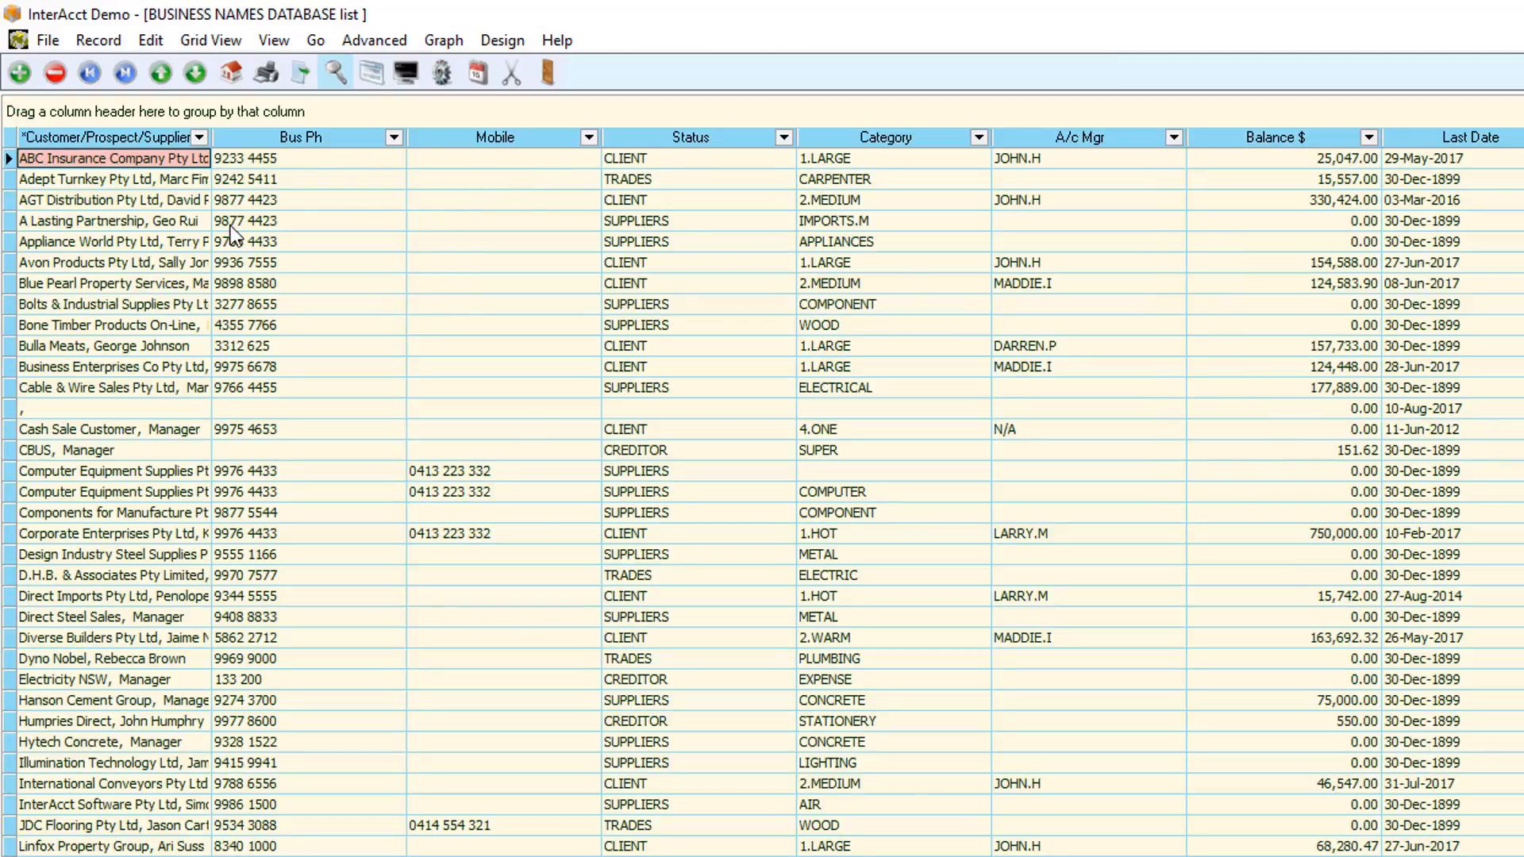
{"action": "left_click", "coordinate": [441, 45]}
{"action": "mouse_move", "coordinate": [384, 41]}
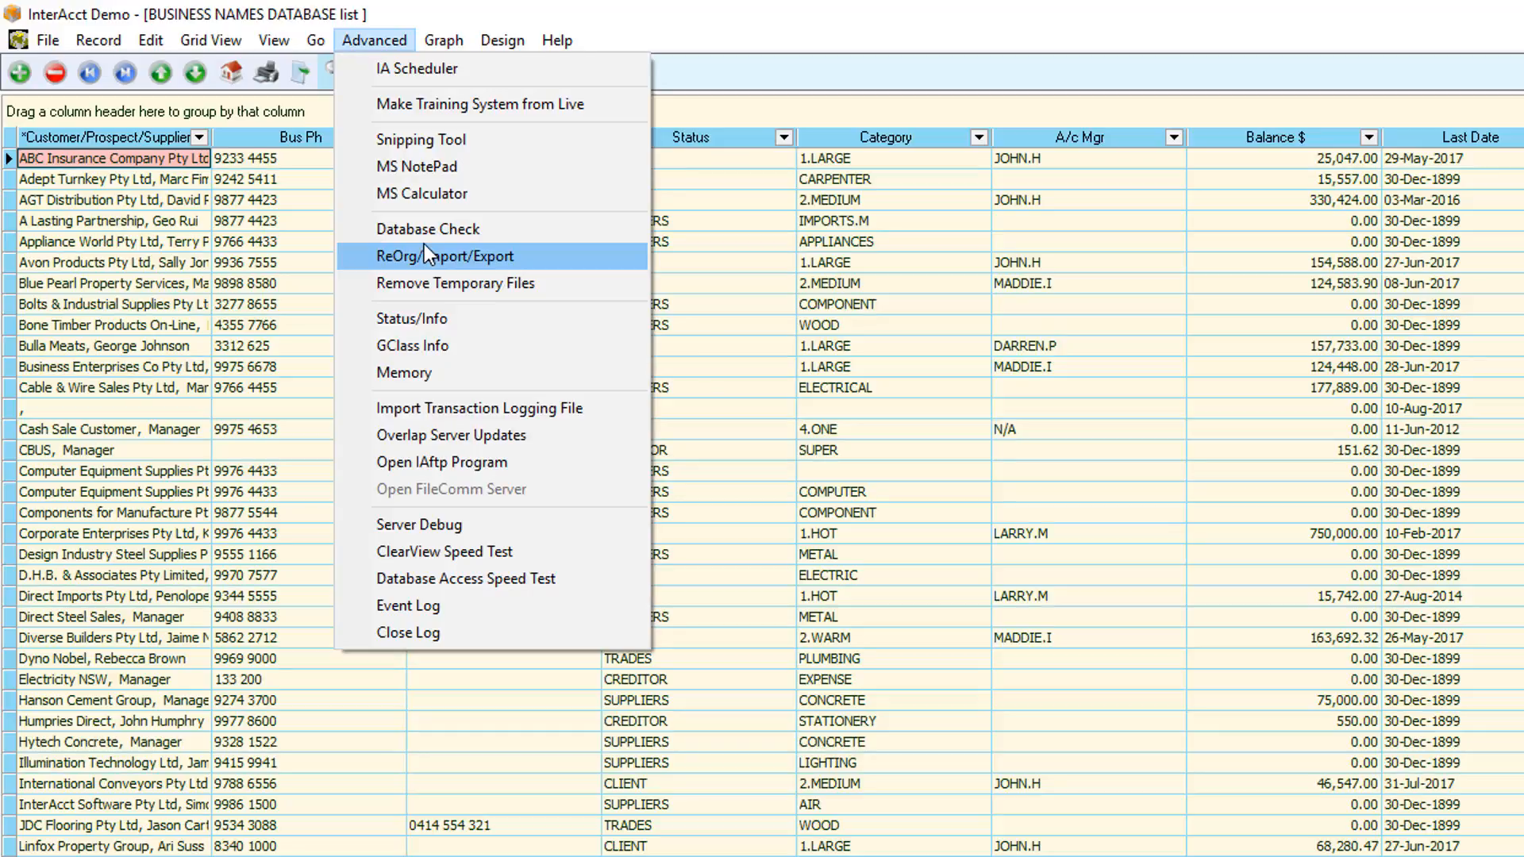
{"action": "mouse_move", "coordinate": [490, 36]}
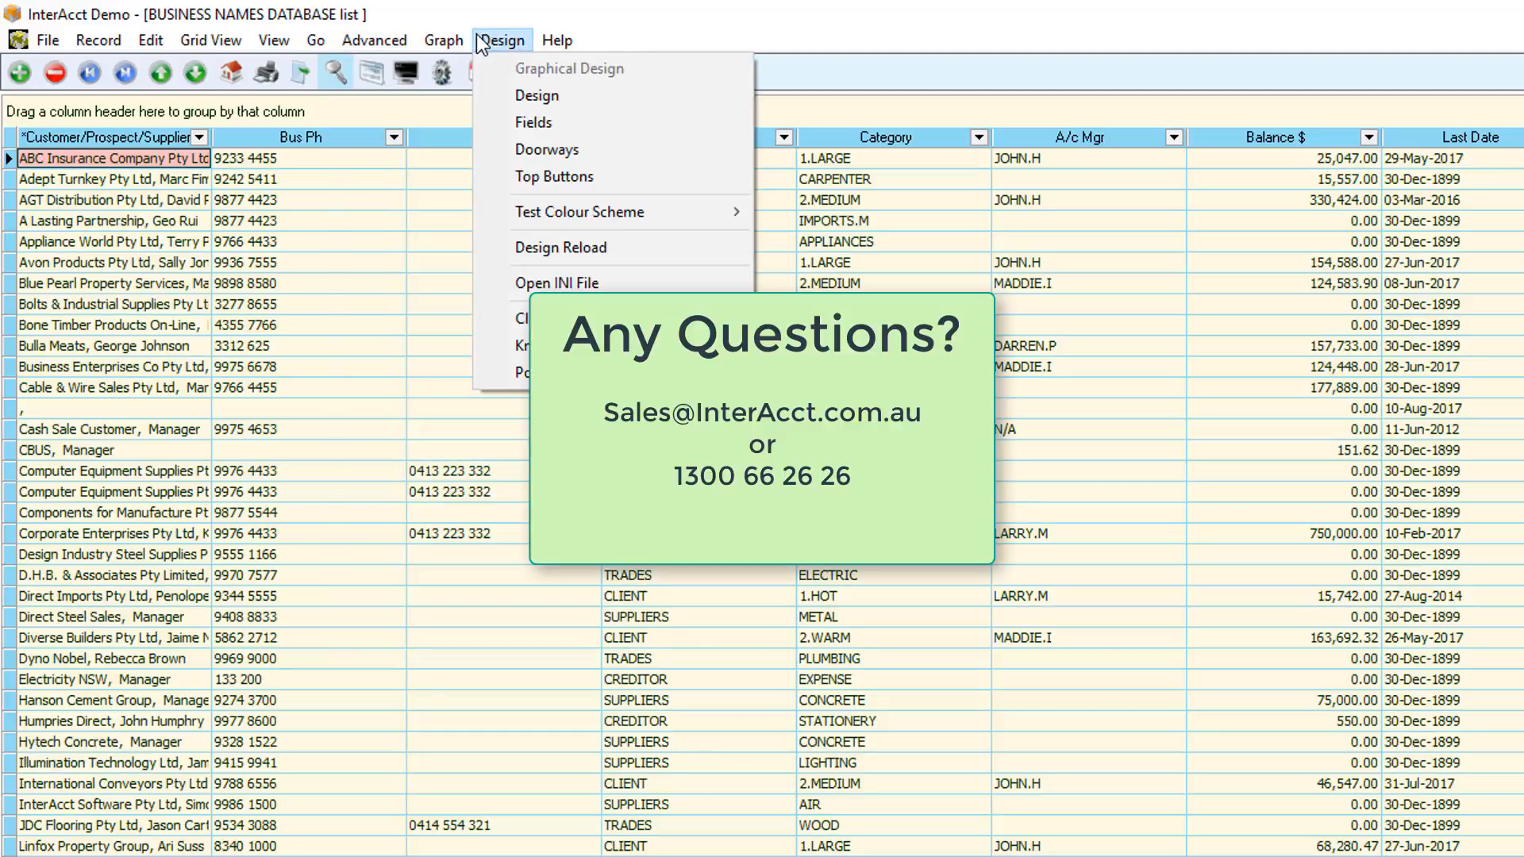
{"action": "left_click", "coordinate": [440, 8]}
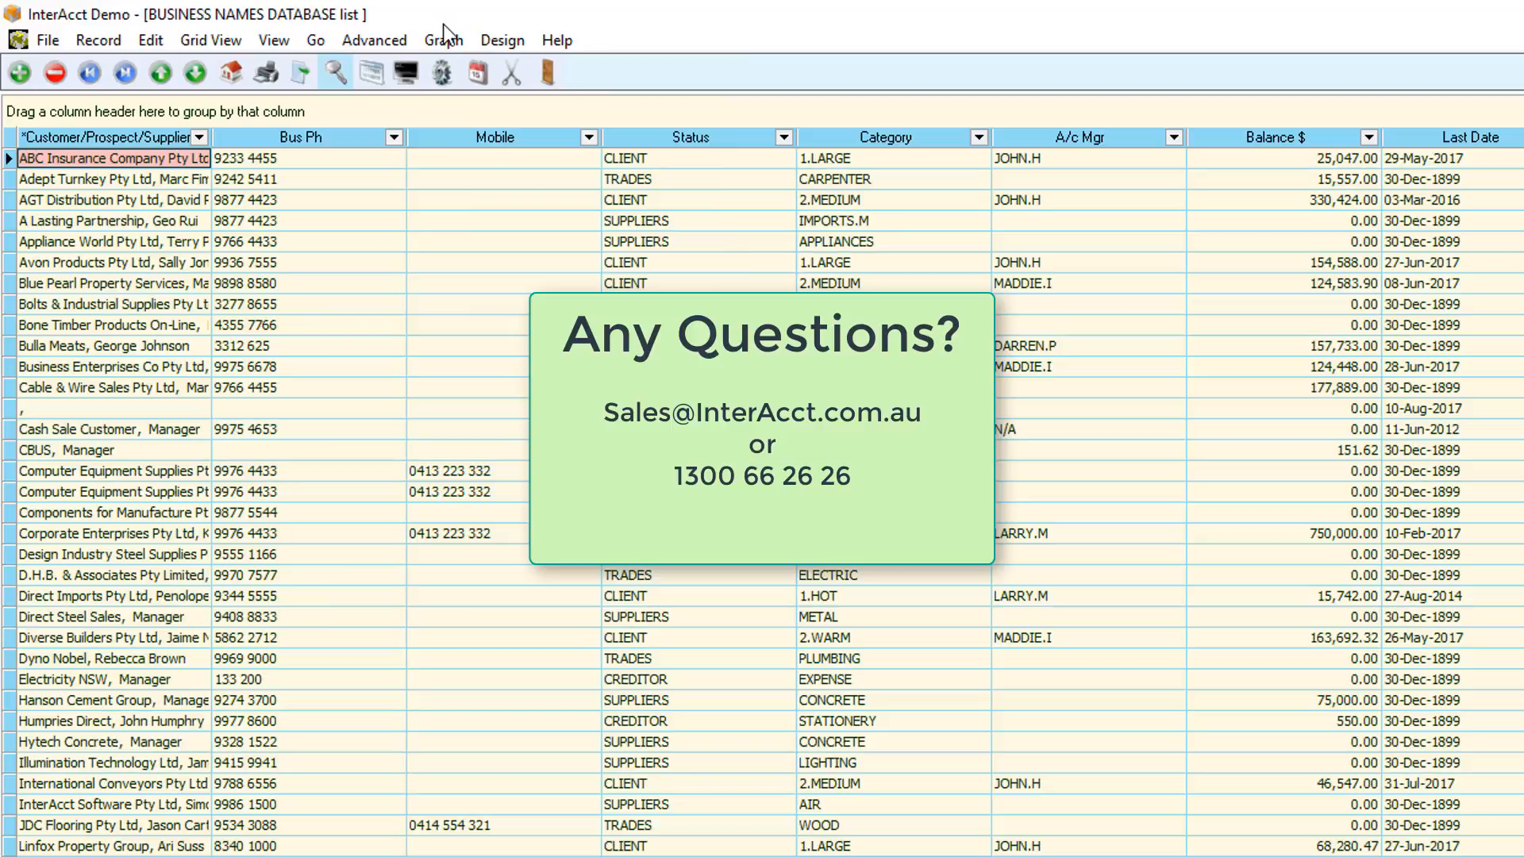